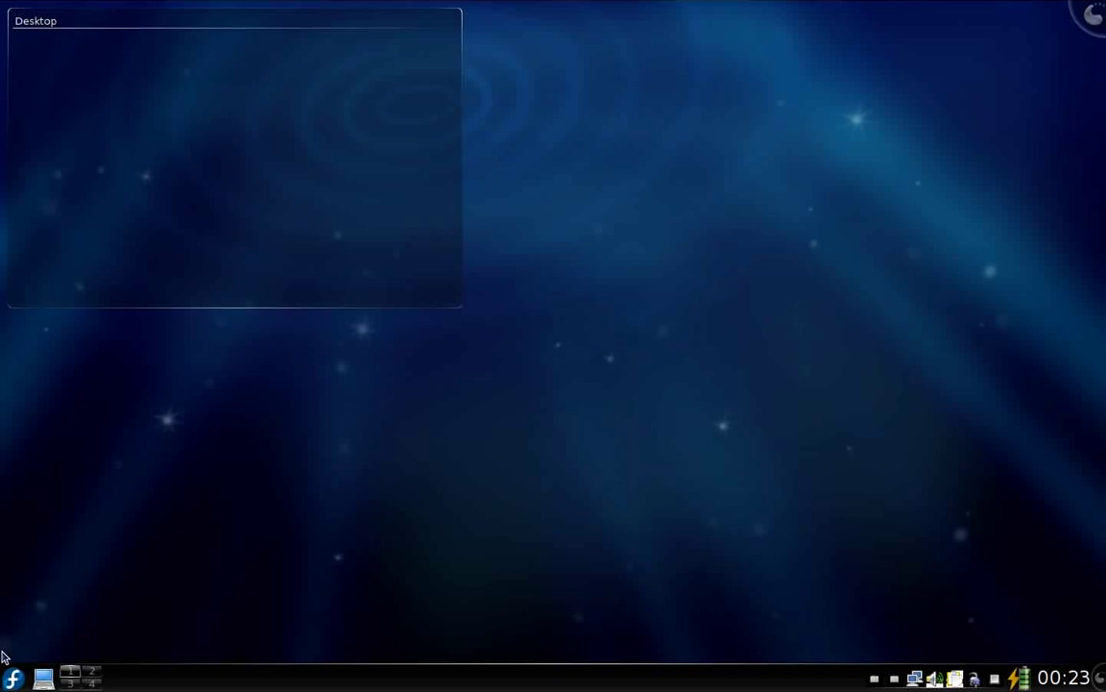
Launch KSnapshot from Kickoff's Graphics menu, capturing the full screen as snapshot1.png.
left_click(12, 677)
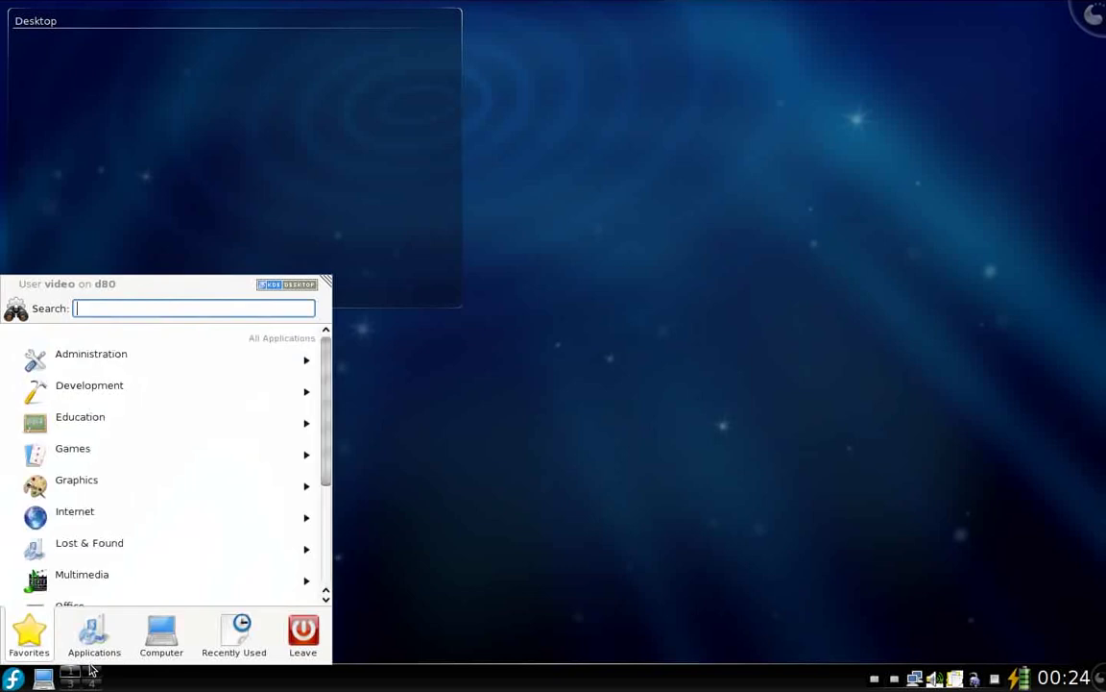
scroll(160, 465, "down", 1)
left_click(160, 465)
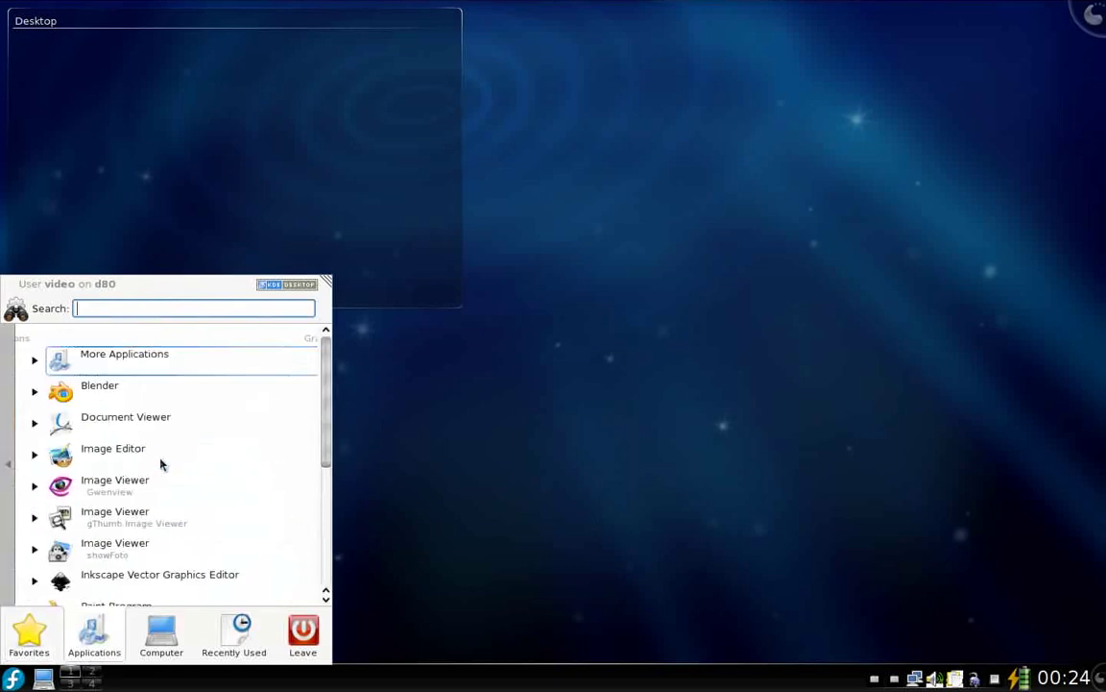
scroll(323, 442, "down", 5)
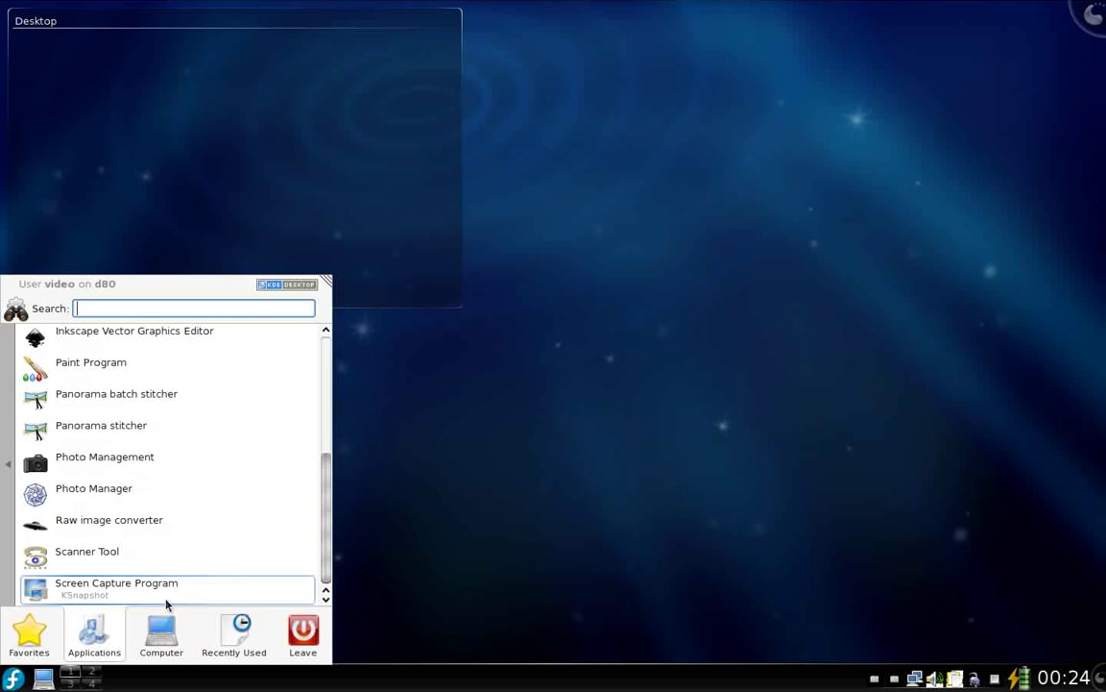
left_click(78, 594)
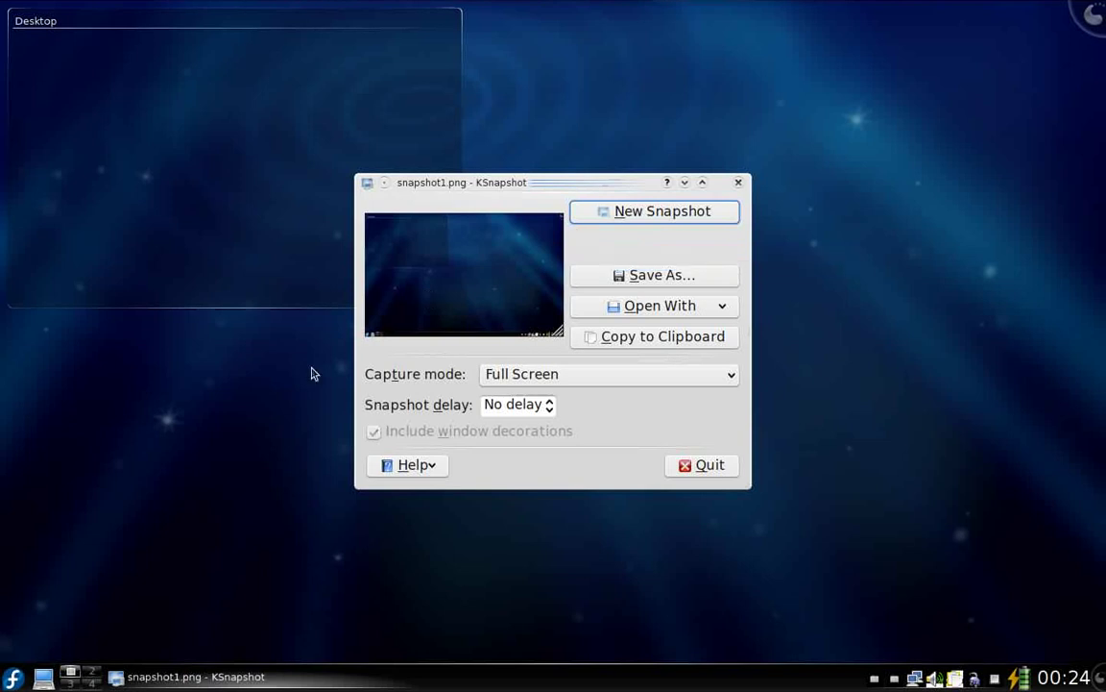
Open Dolphin at the Home folder and take a new full-screen KSnapshot showing it.
left_click(12, 677)
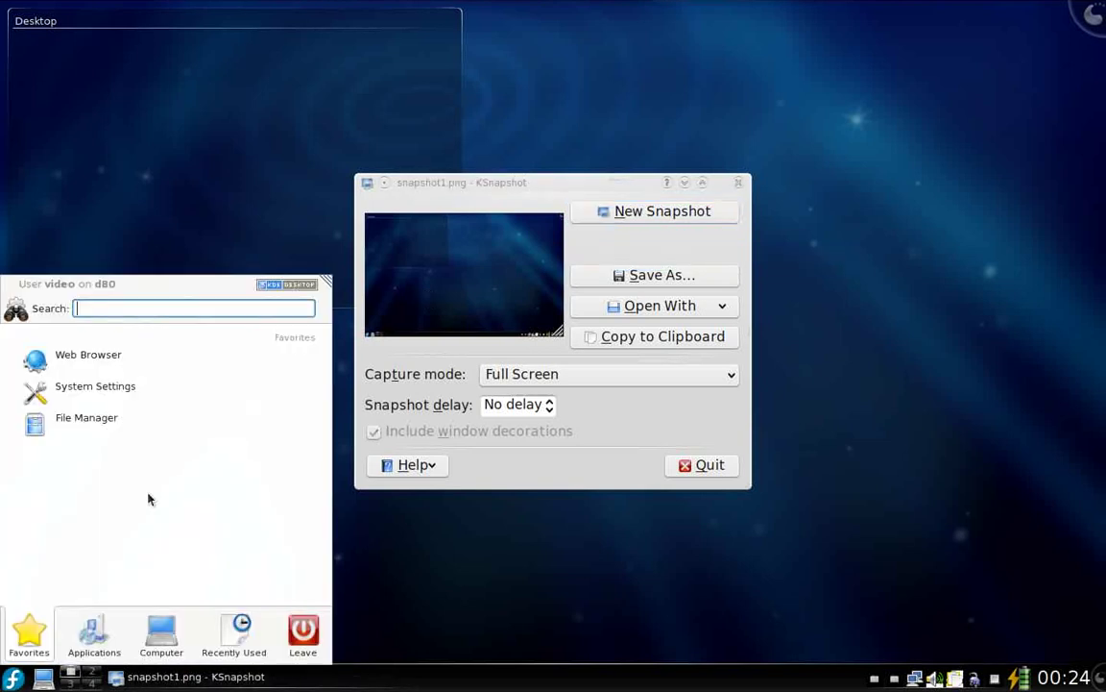
left_click(150, 432)
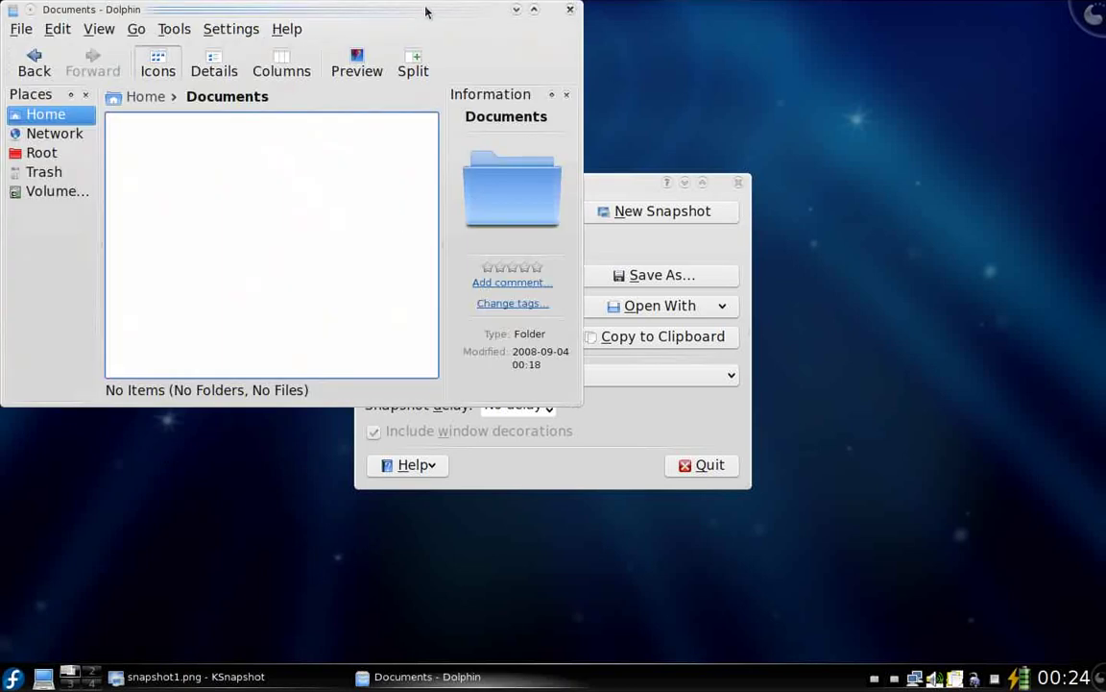
left_click_drag(425, 13, 441, 30)
left_click(67, 134)
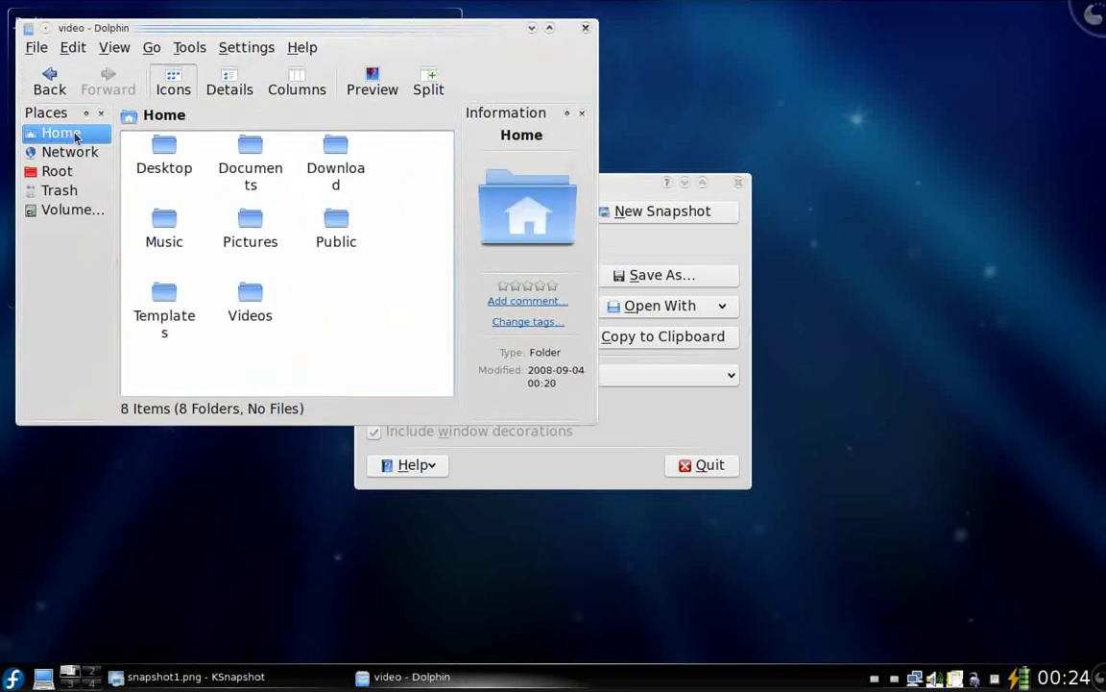
left_click(623, 185)
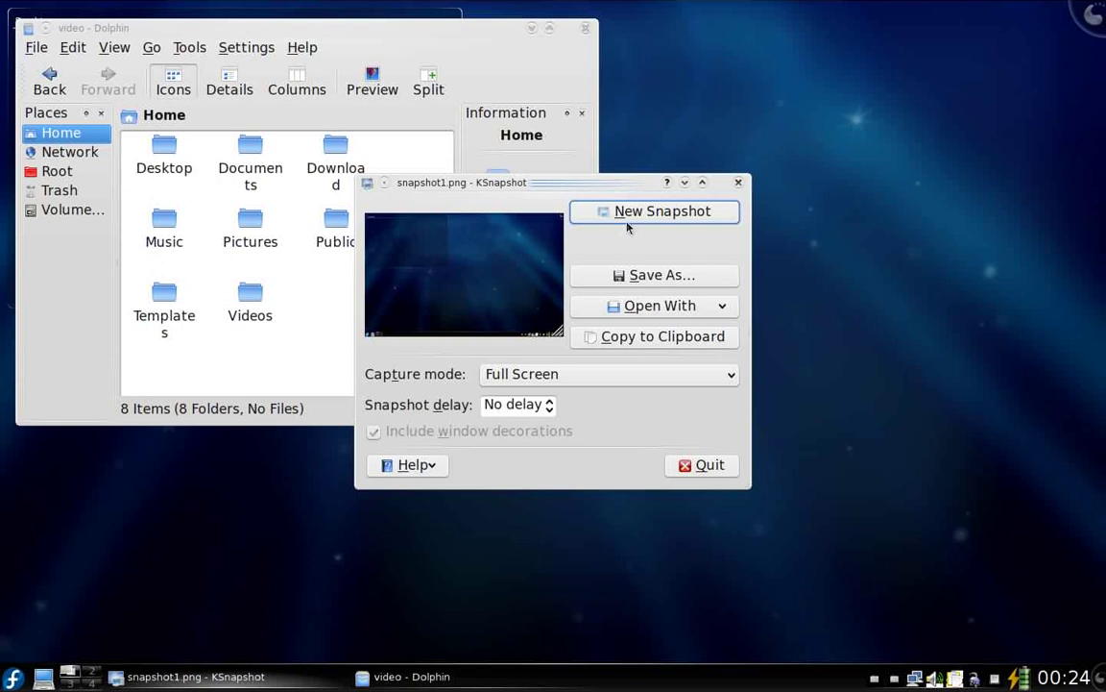
left_click(630, 213)
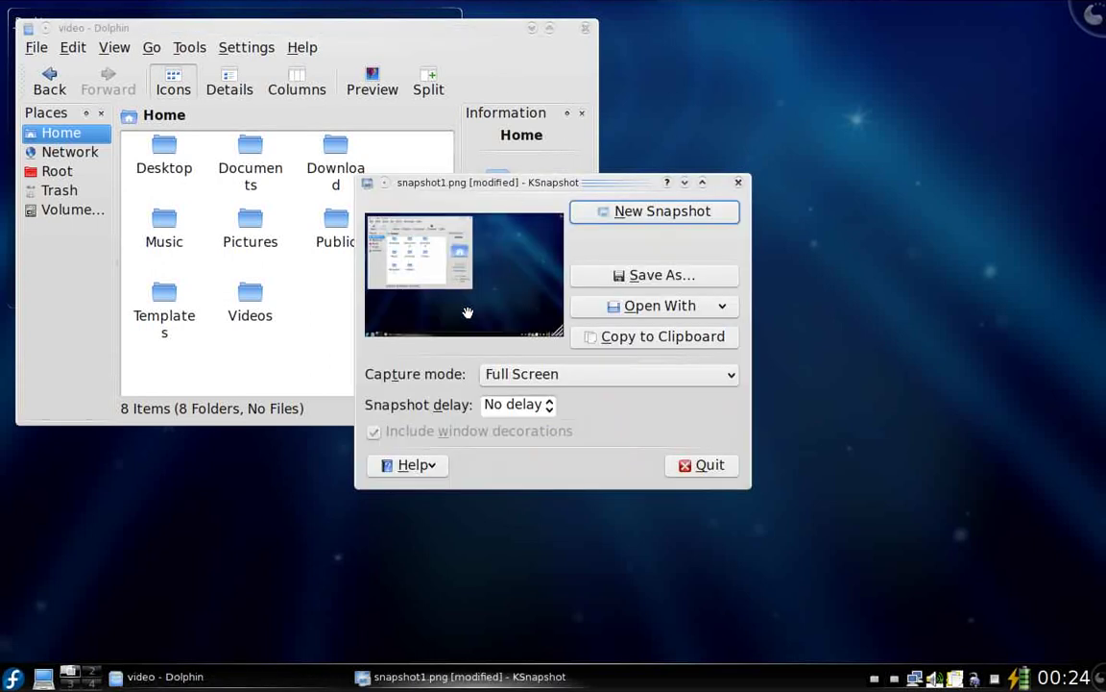
Save the snapshot as test.png in Documents, briefly trying a .jpeg extension first.
left_click(662, 276)
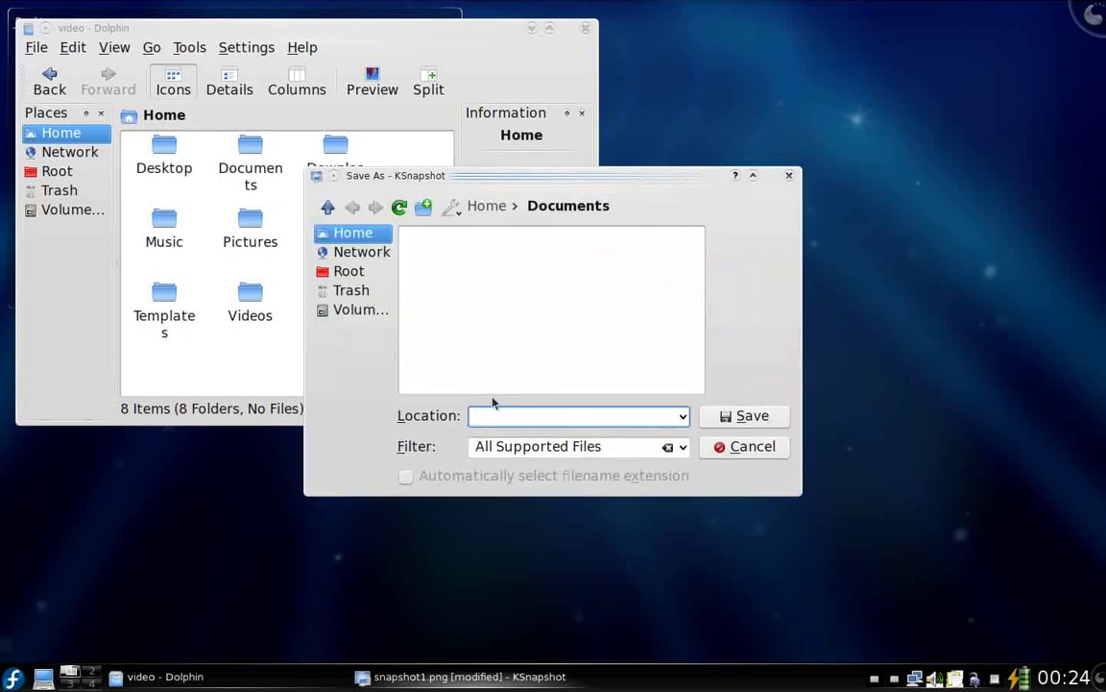
type("test.png")
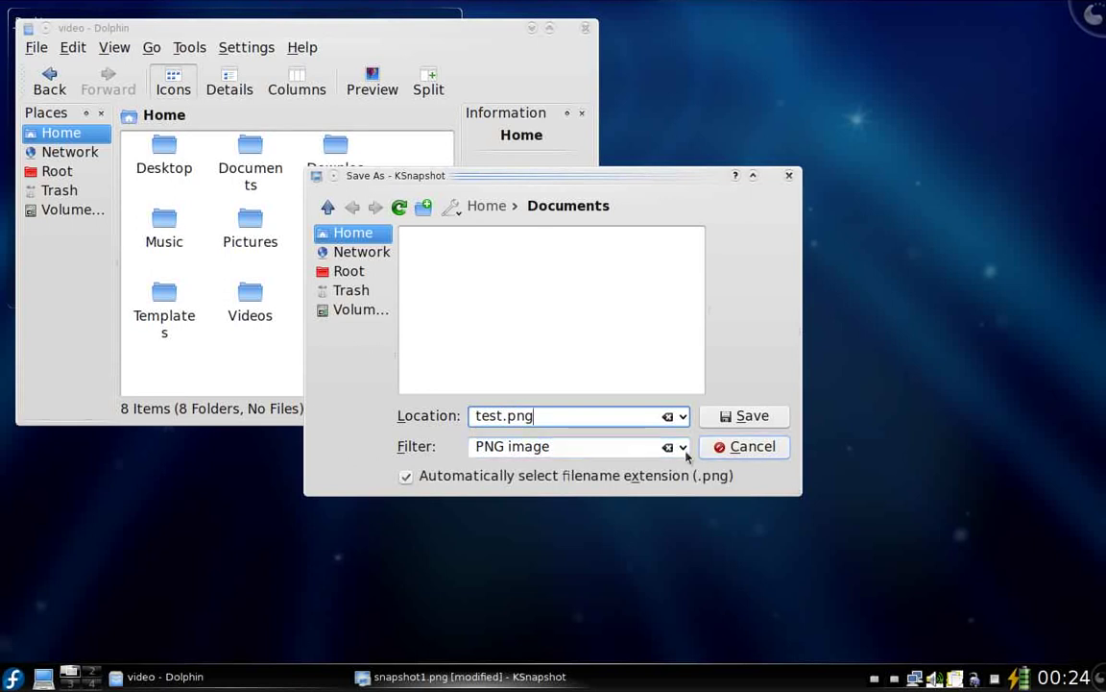
key("BackSpace")
key("BackSpace")
key("BackSpace")
type("jpeg")
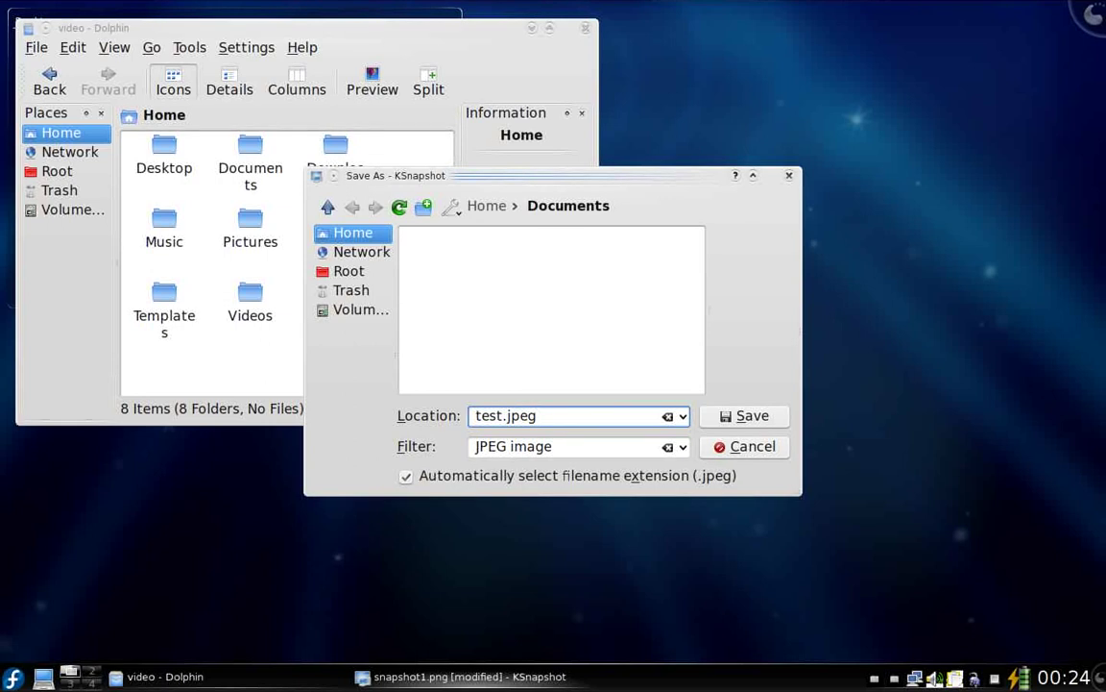
key("BackSpace")
key("BackSpace")
key("BackSpace")
key("BackSpace")
type("png")
key("Return")
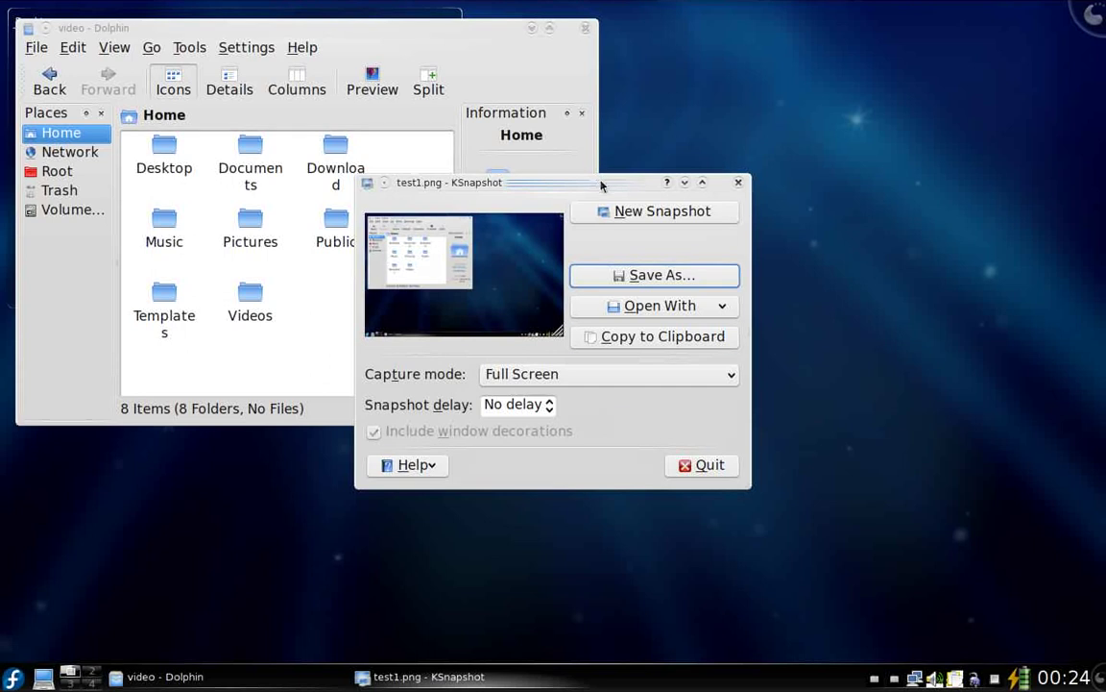
left_click_drag(601, 180, 786, 147)
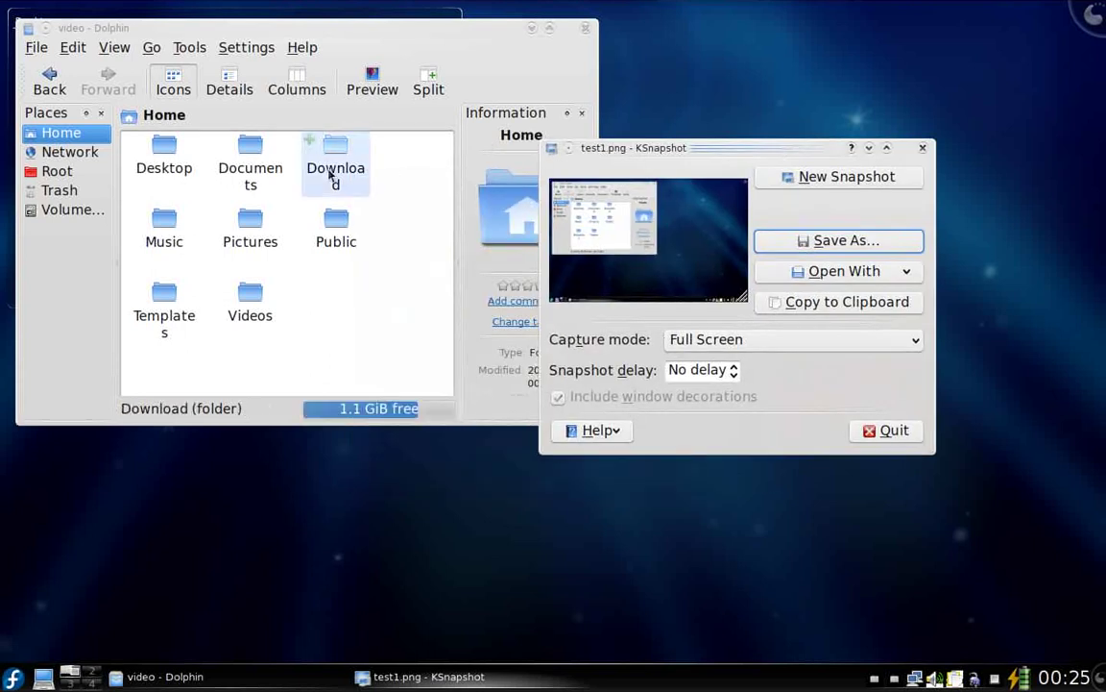
Show Documents with test.png in Dolphin and list KSnapshot's Open With applications.
left_click(252, 171)
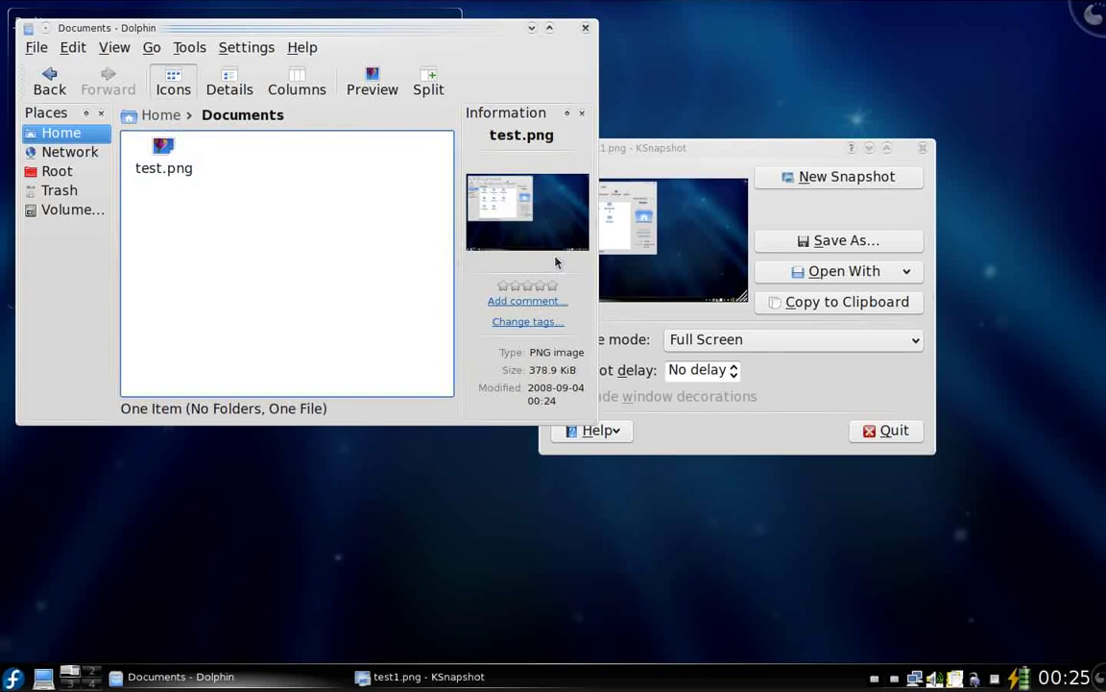
left_click(774, 148)
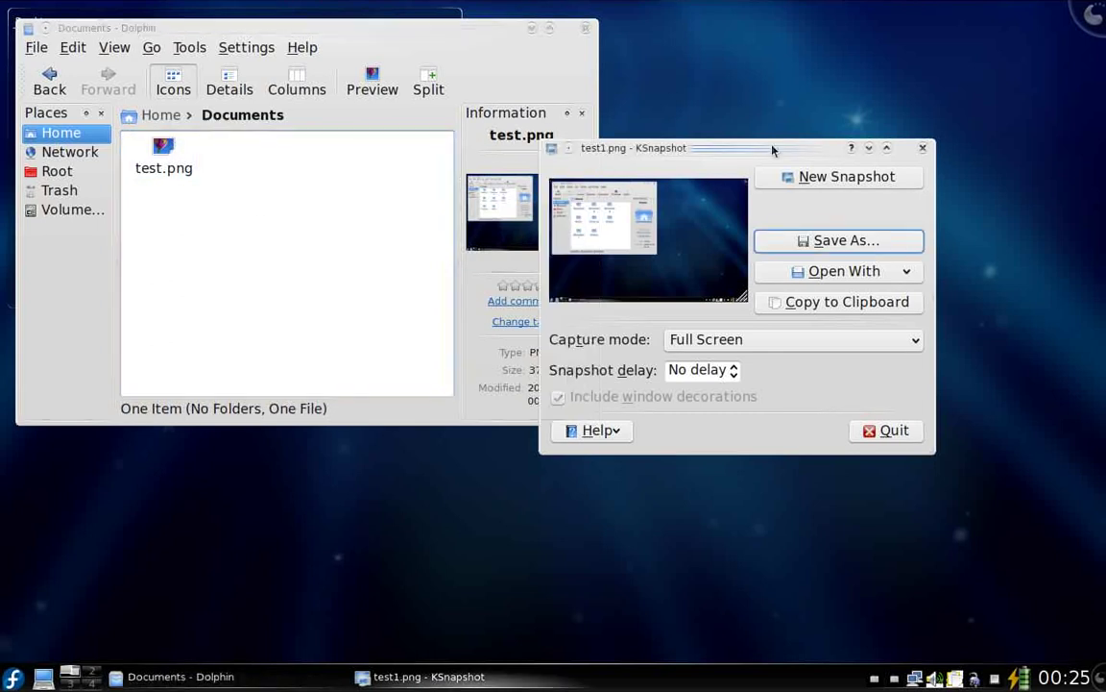
left_click(852, 280)
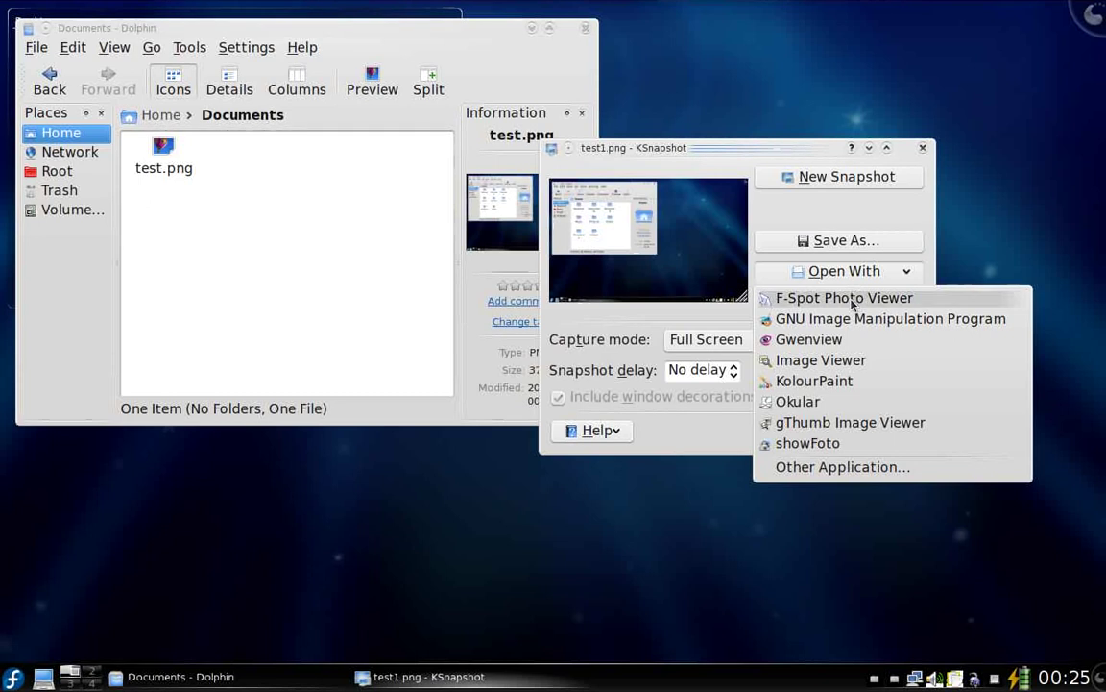
View the snapshot maximized in Okular, close it, and reopen the Open With list.
left_click(798, 401)
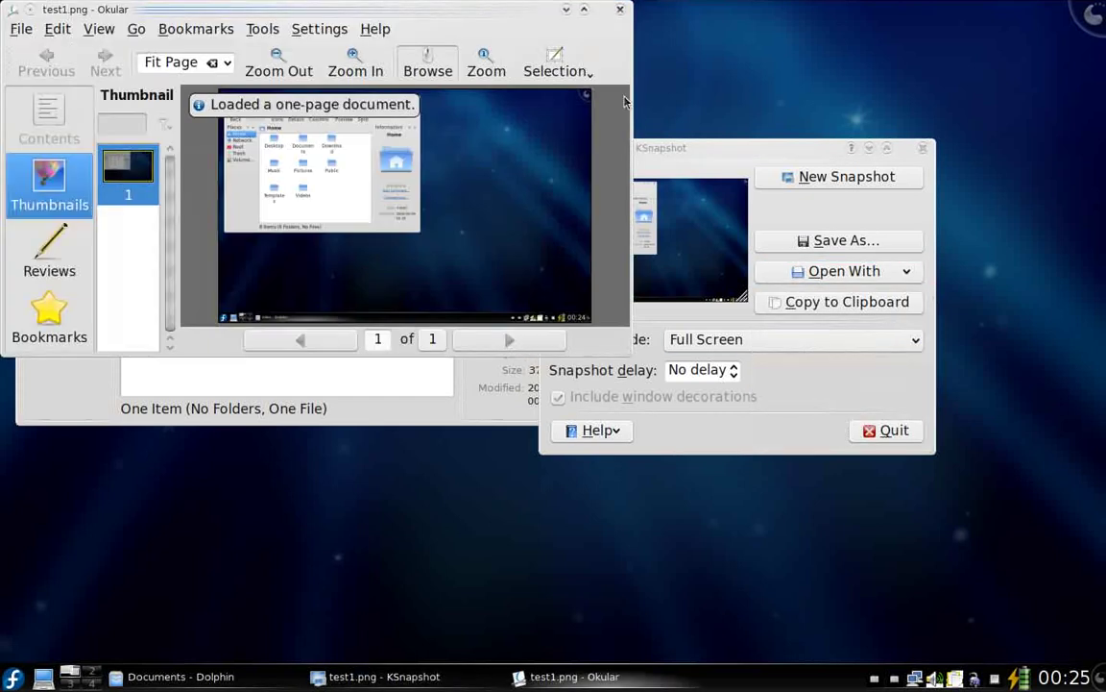
left_click(584, 10)
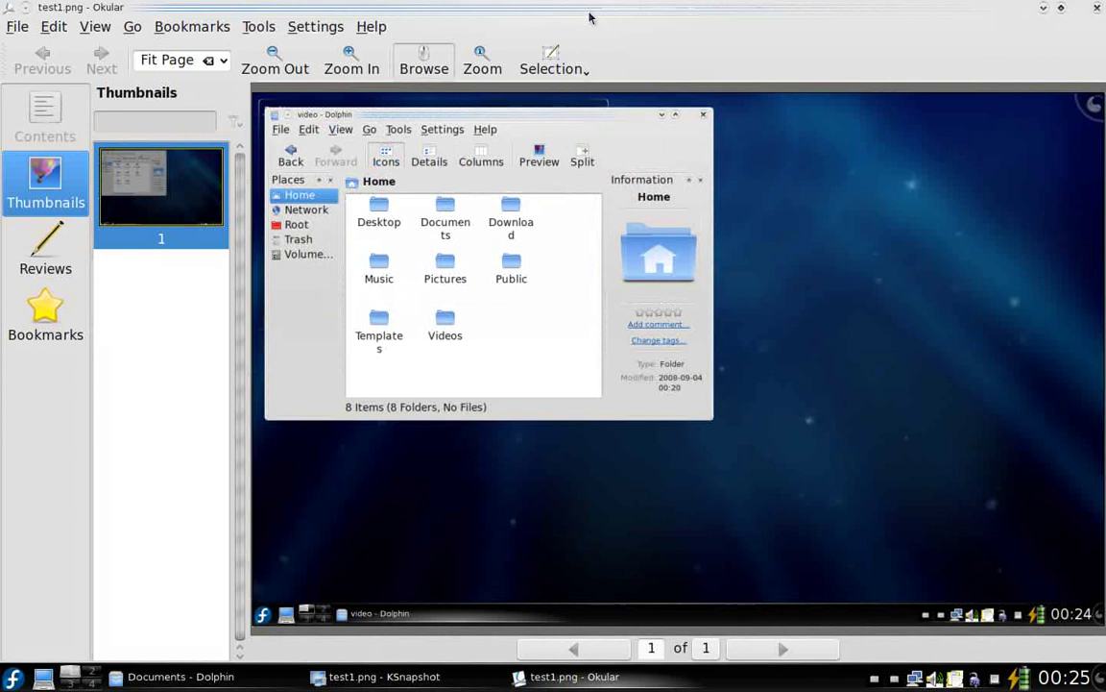
left_click(1097, 8)
left_click(775, 268)
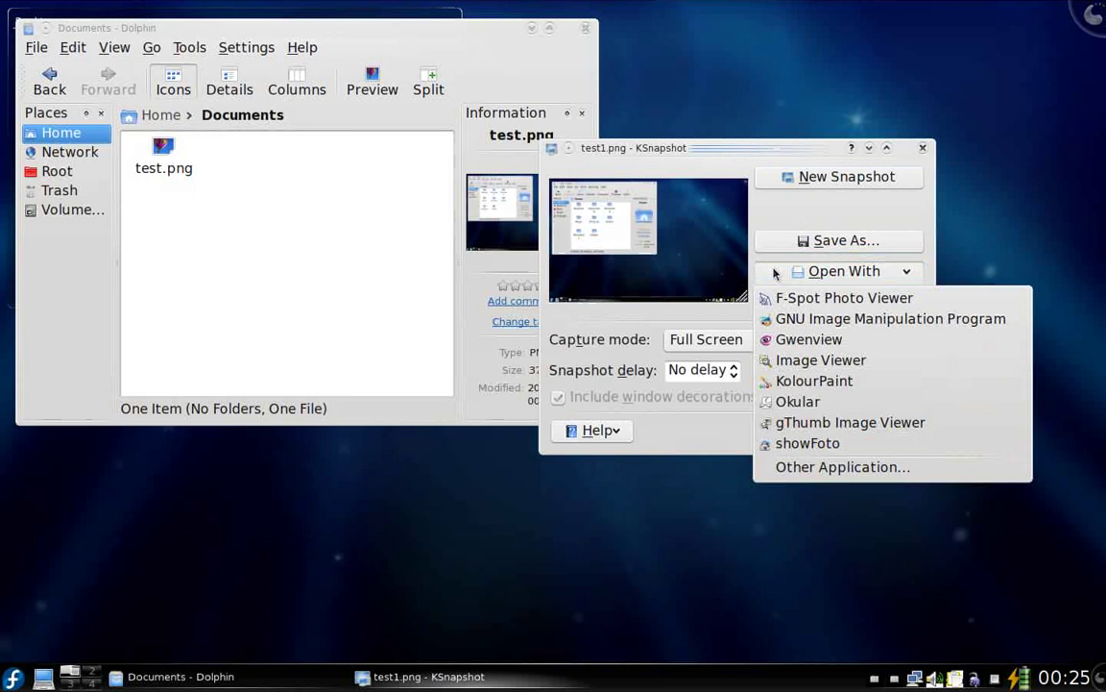
View test1.png maximized in showFoto without the Properties sidebar, then quit with Ctrl+Q.
left_click(808, 444)
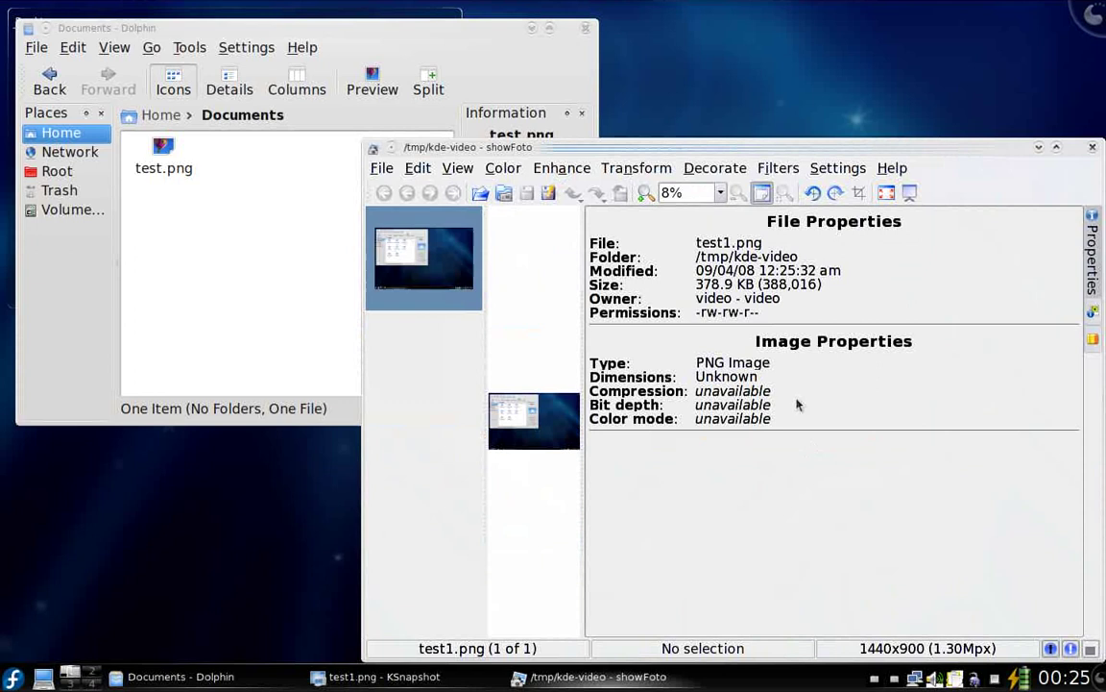
left_click(1057, 147)
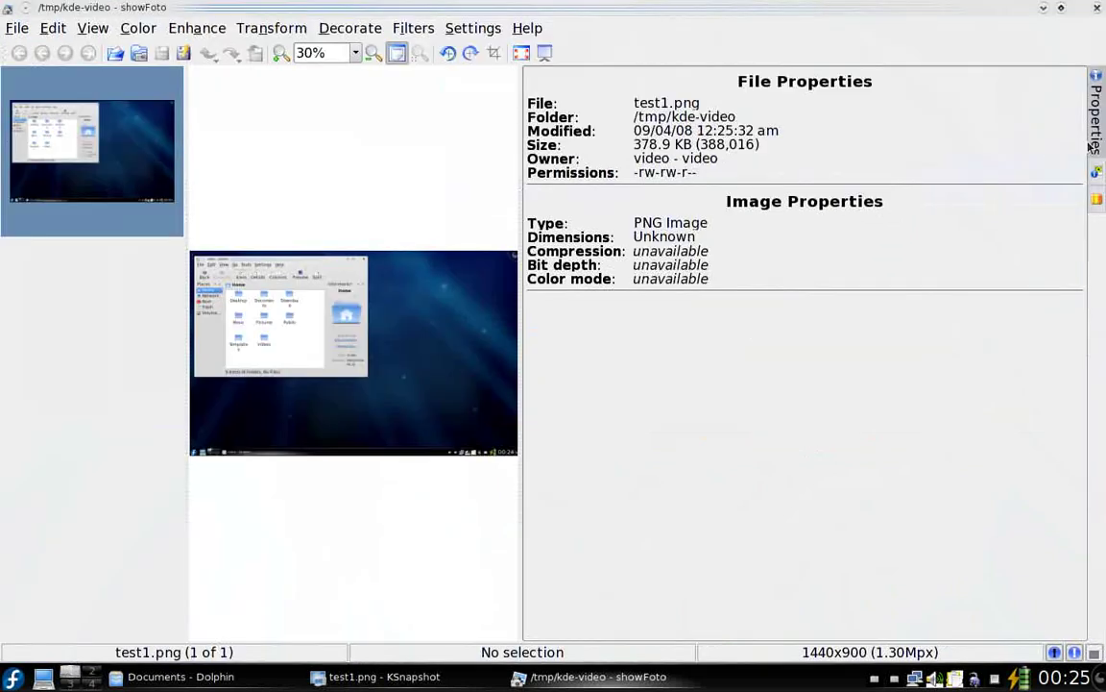
left_click(1095, 144)
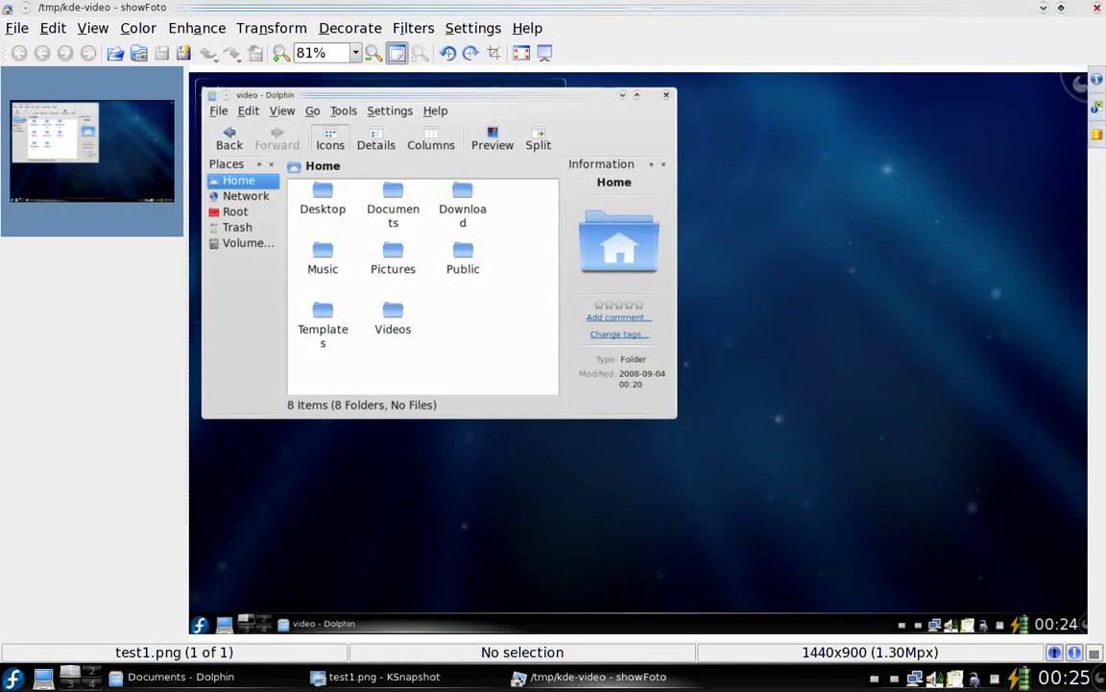
key("ctrl+q")
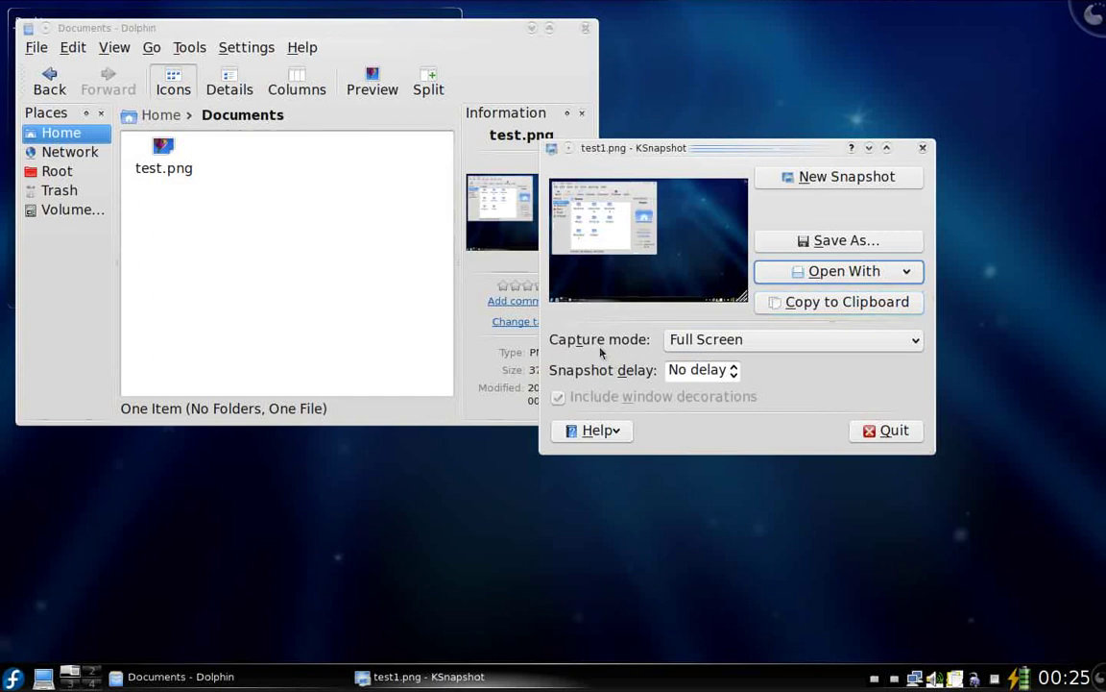
Switch capture mode to Window Under Cursor and snapshot the Dolphin Documents window.
left_click(701, 343)
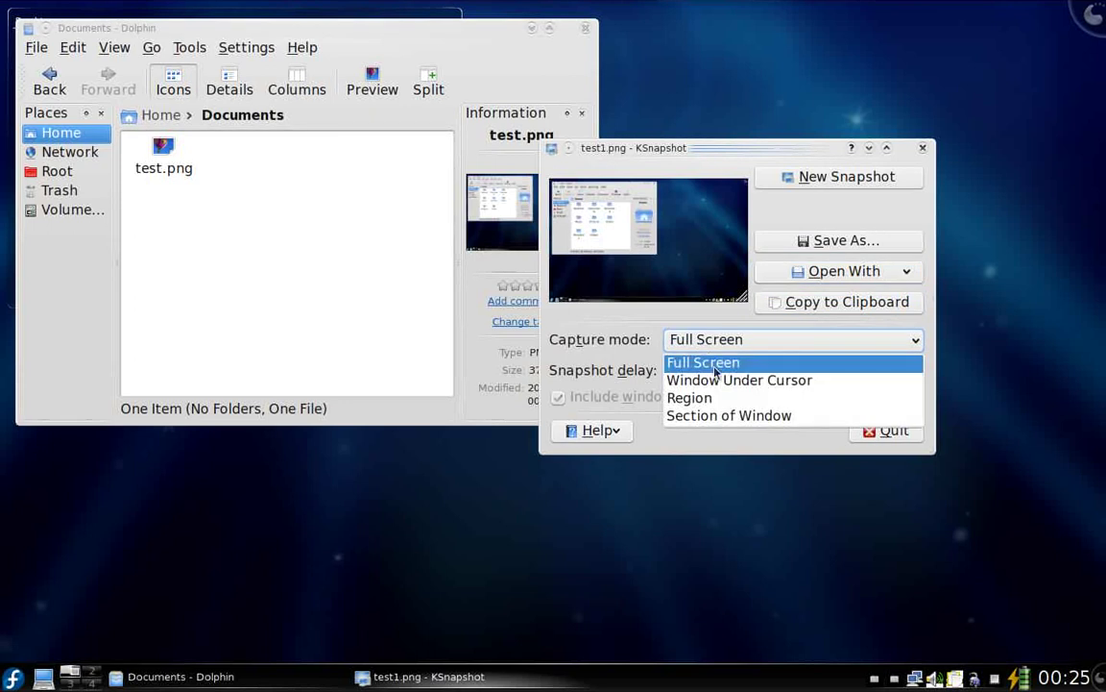
left_click(719, 382)
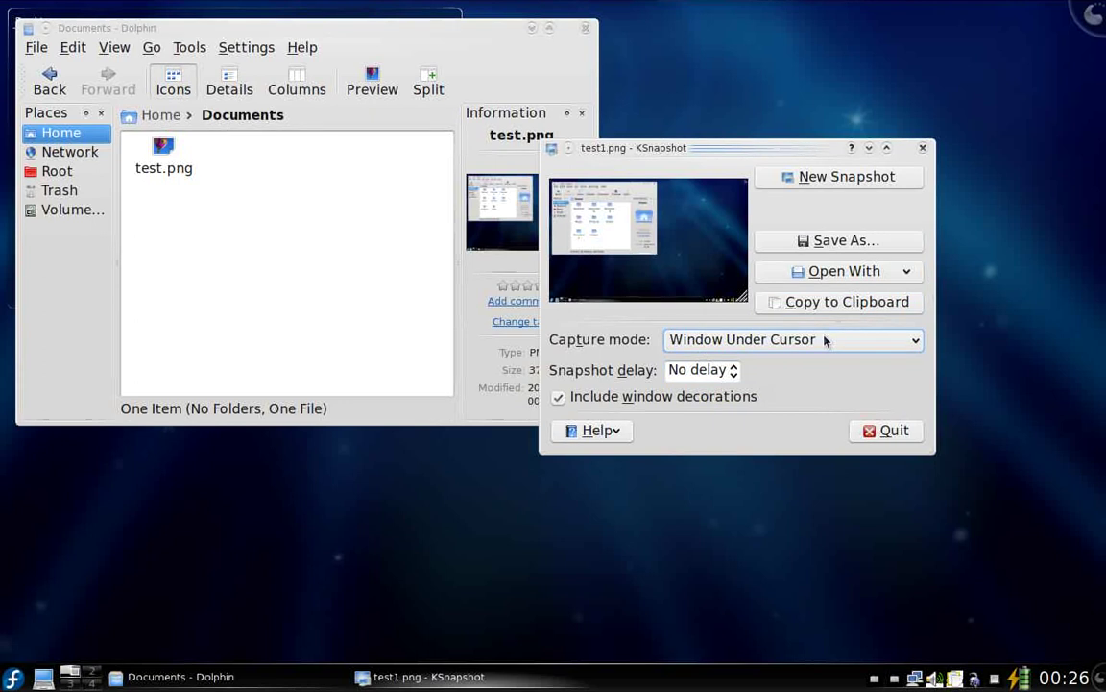
left_click(538, 61)
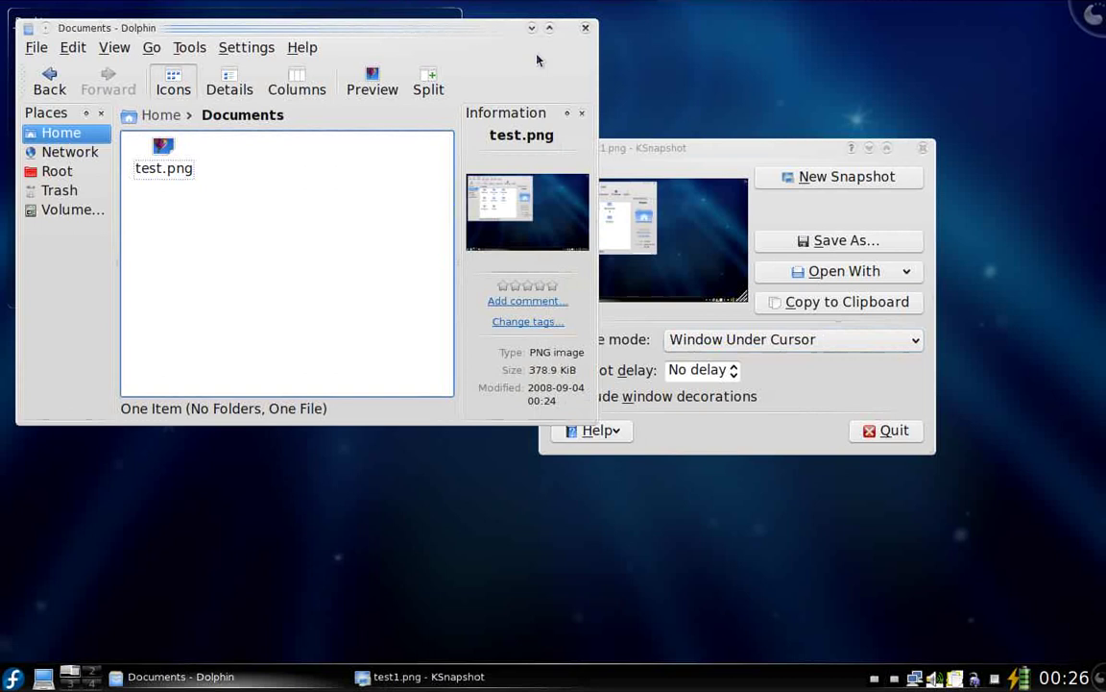
left_click(717, 152)
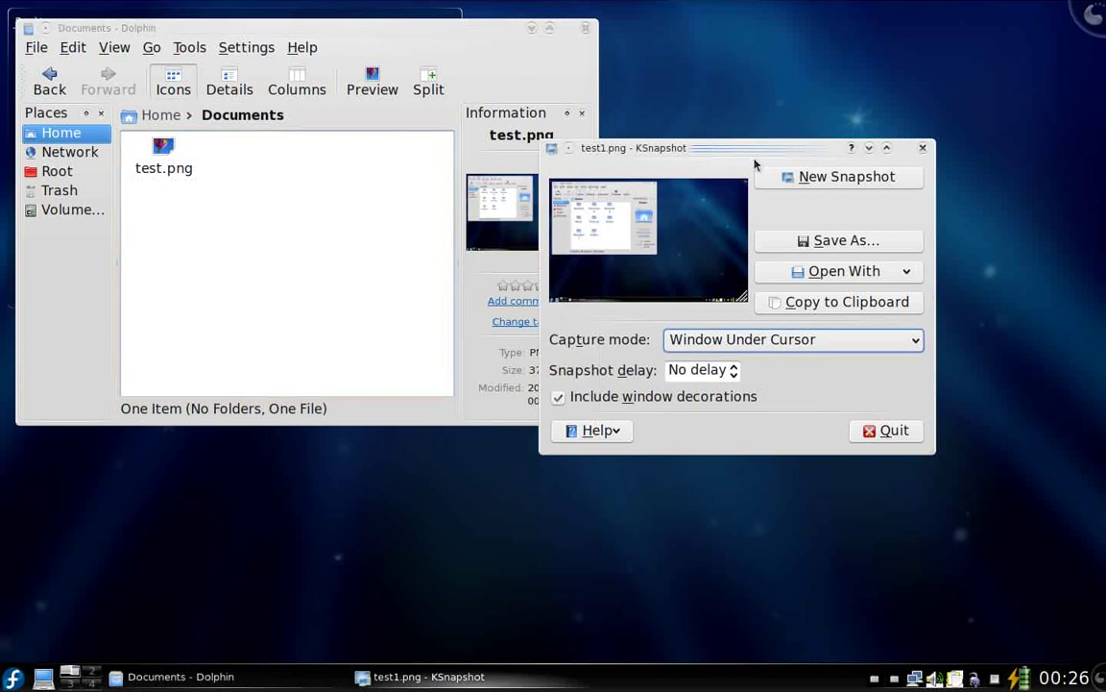
left_click(788, 177)
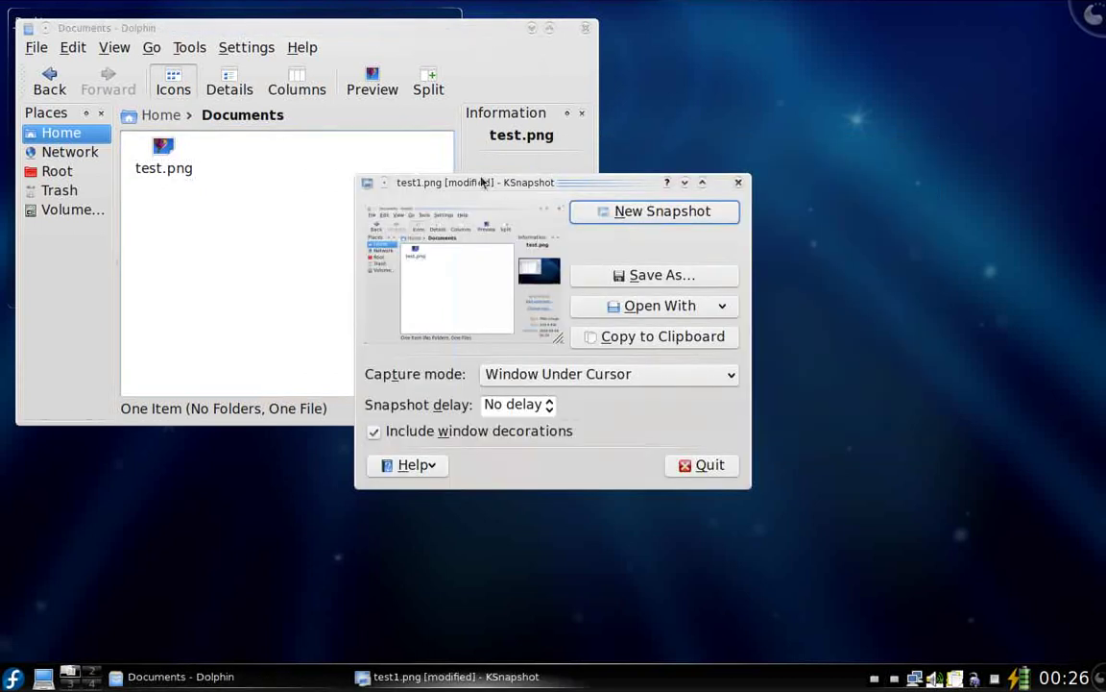
Save the Dolphin window capture as dolphin.png in the Documents folder.
left_click_drag(482, 181, 761, 113)
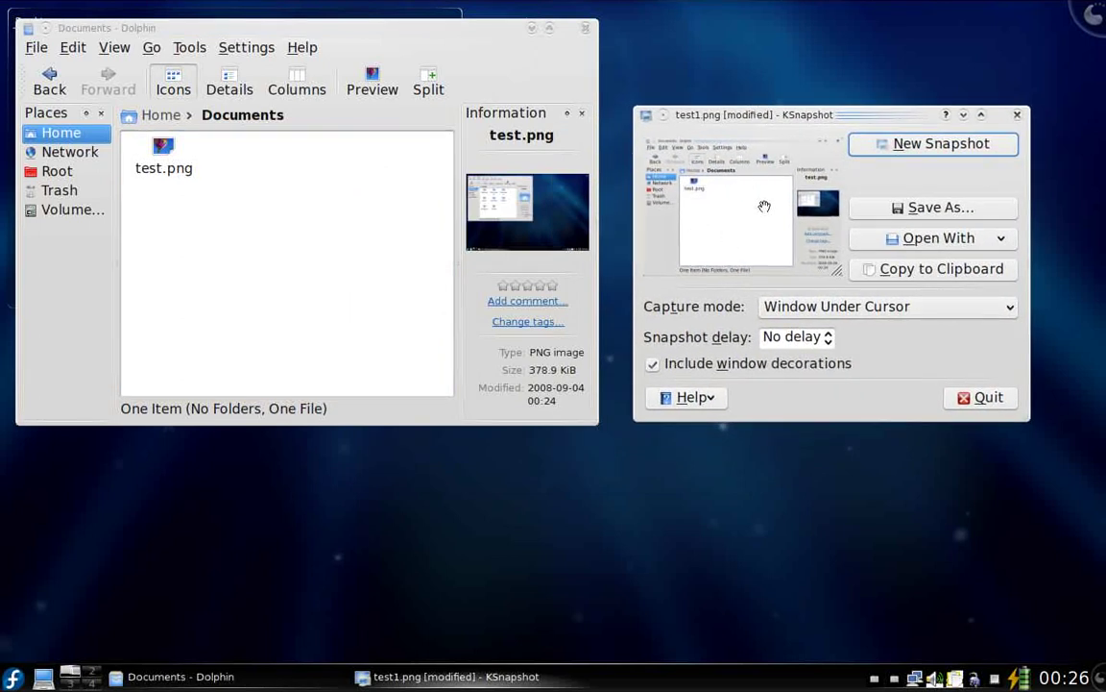
left_click(921, 210)
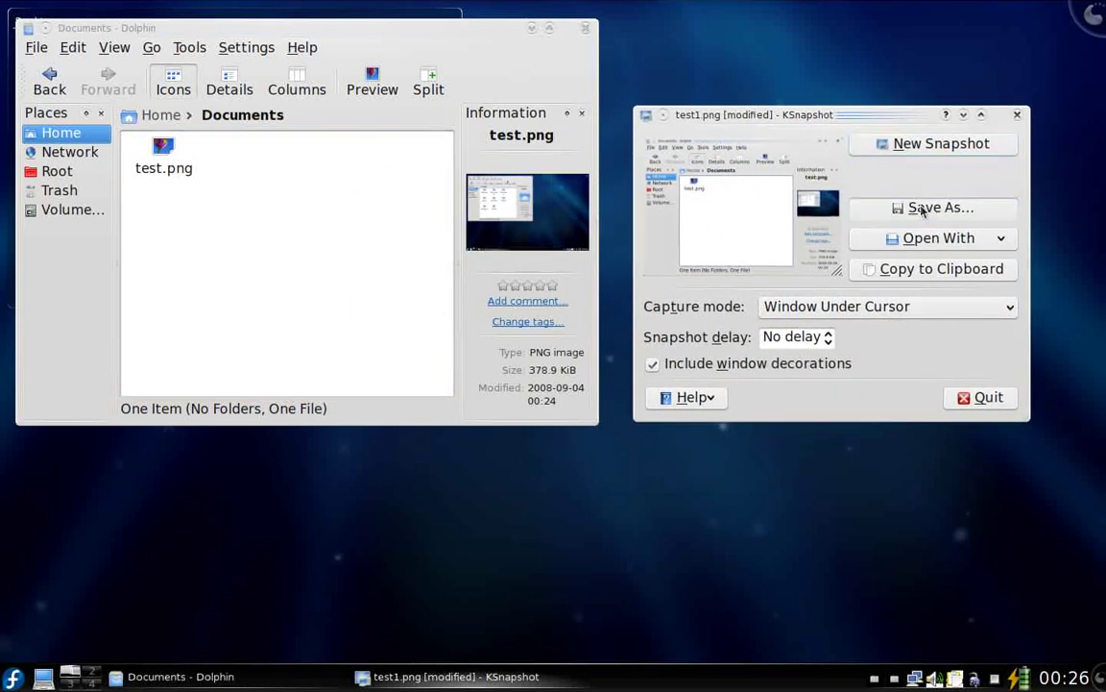
type("dol")
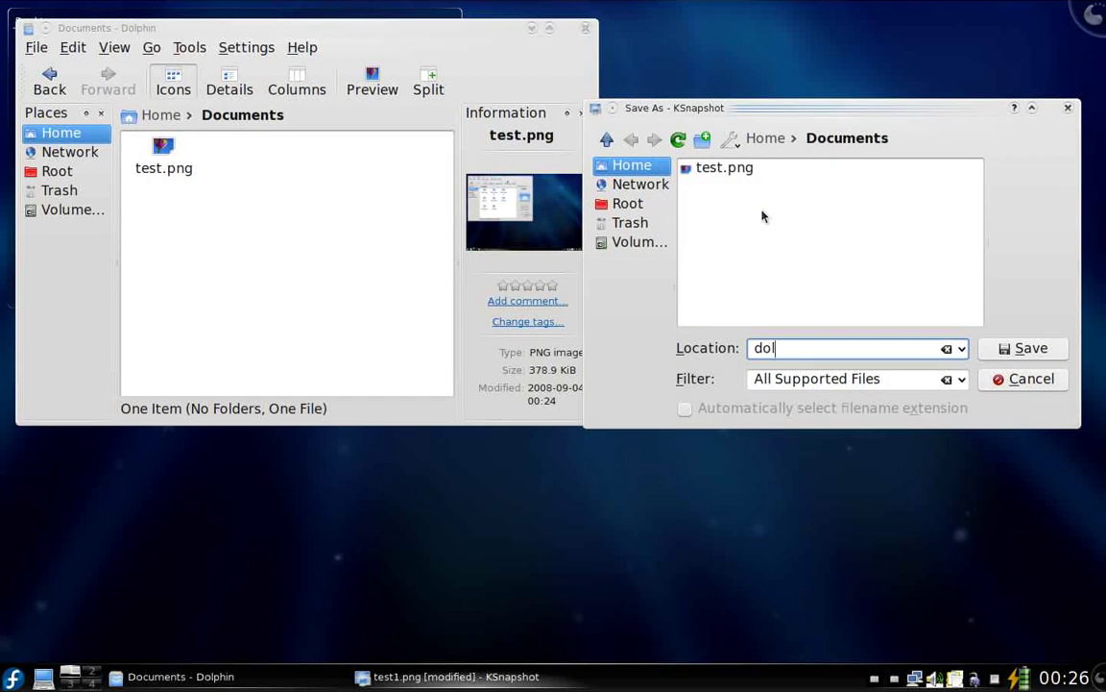
type("phin.png")
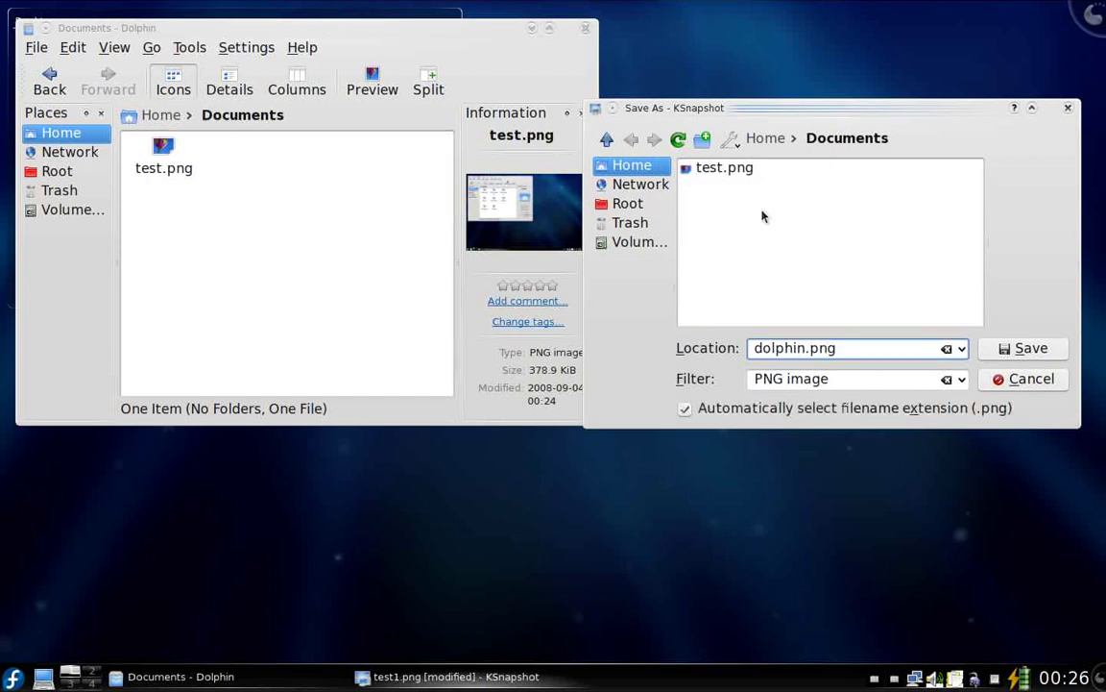
left_click(1011, 349)
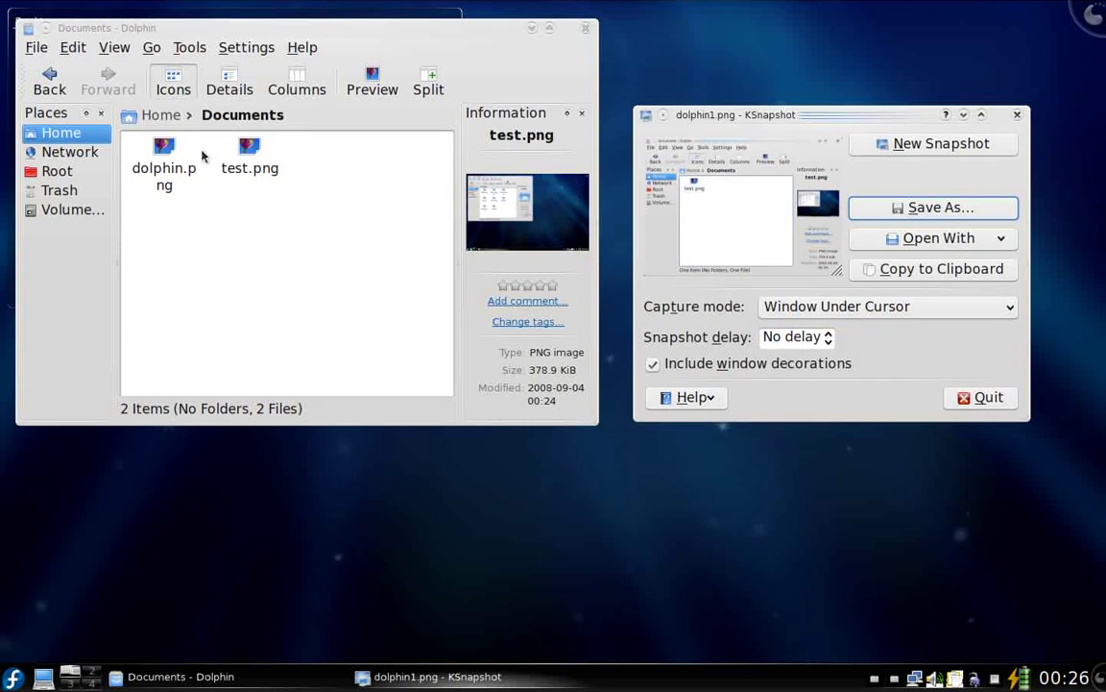
Open dolphin.png in Gwenview, view it maximized at 100%, then close Gwenview.
left_click(161, 162)
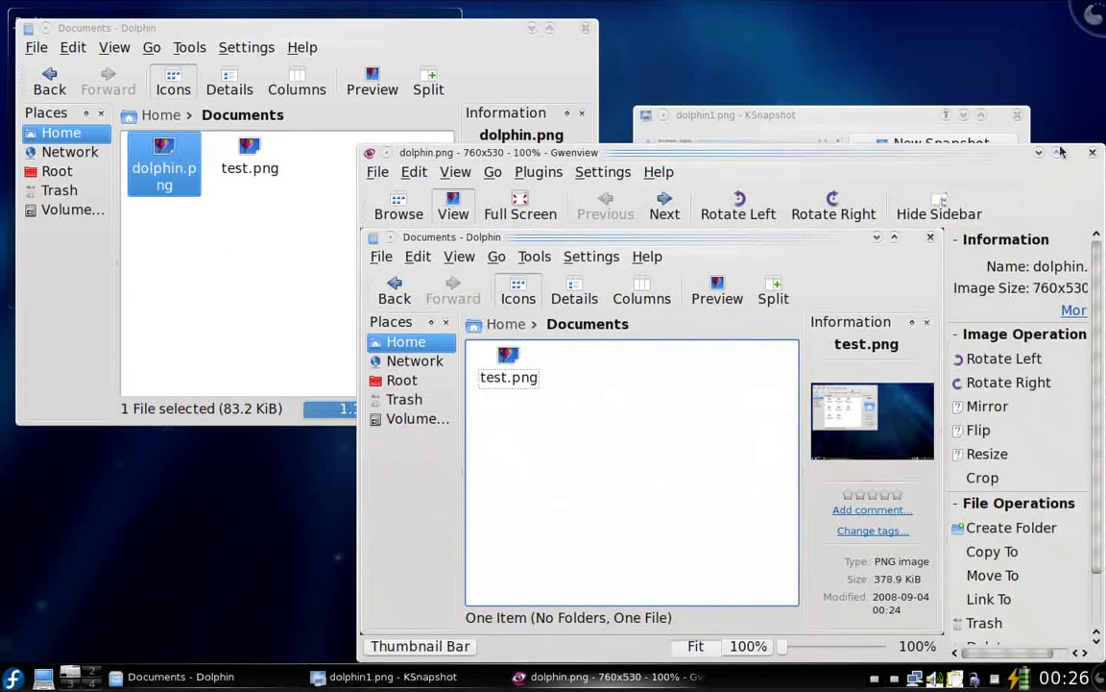
left_click(1058, 152)
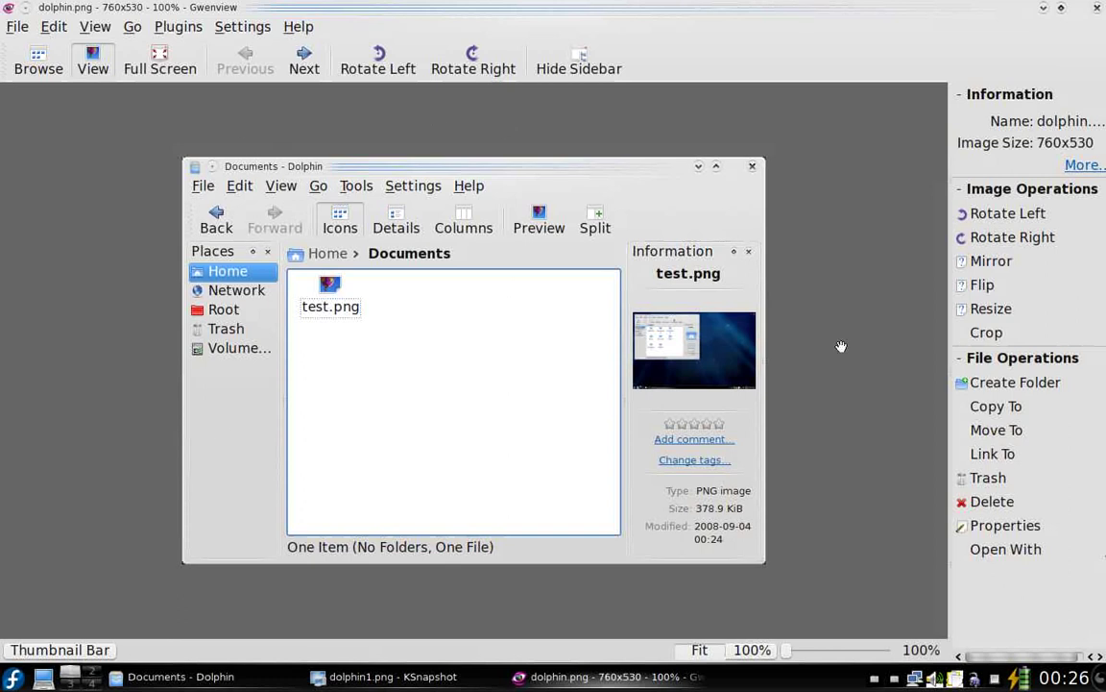
left_click(1097, 12)
left_click(815, 305)
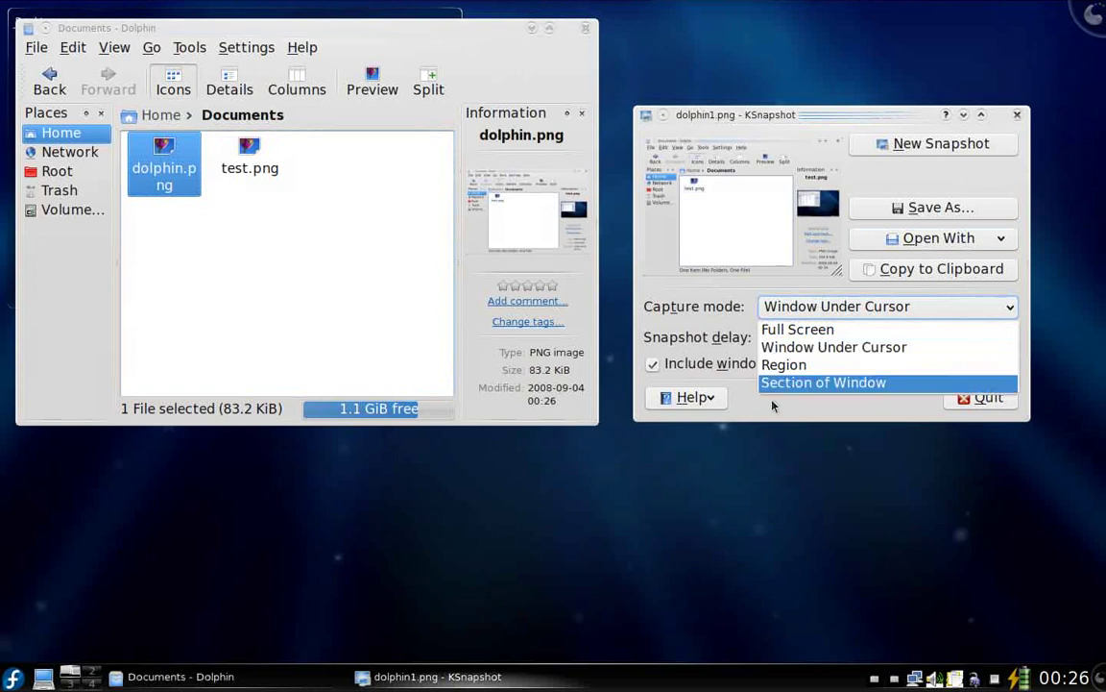
Switch to Section of Window mode and capture the Dolphin window's section.
left_click(807, 384)
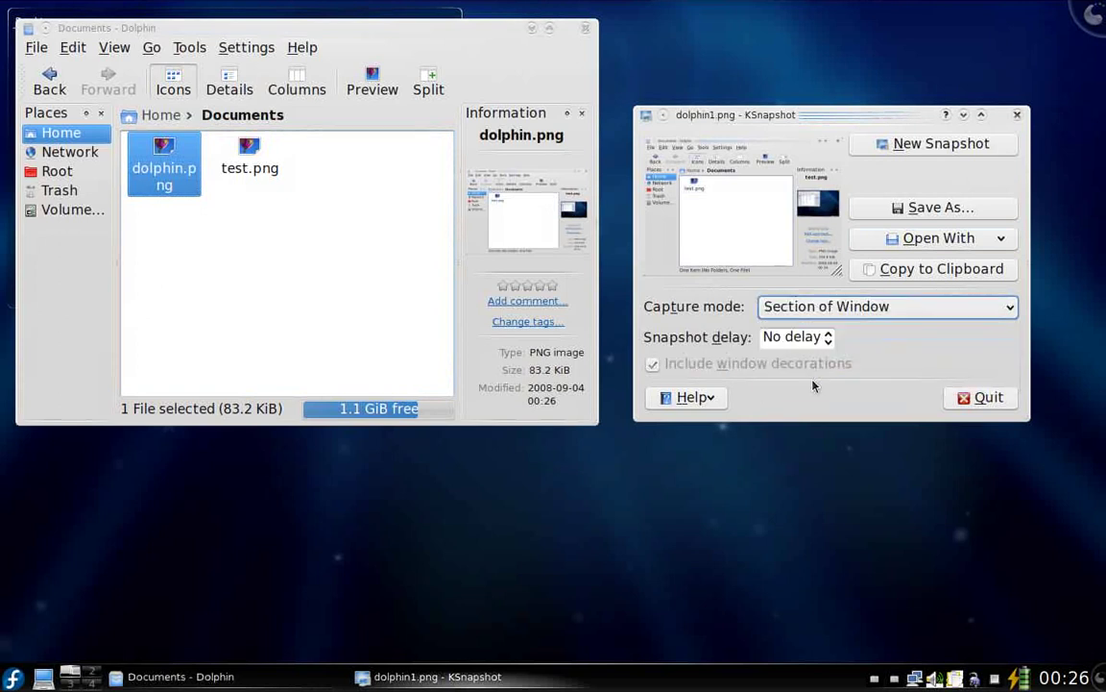
left_click(943, 143)
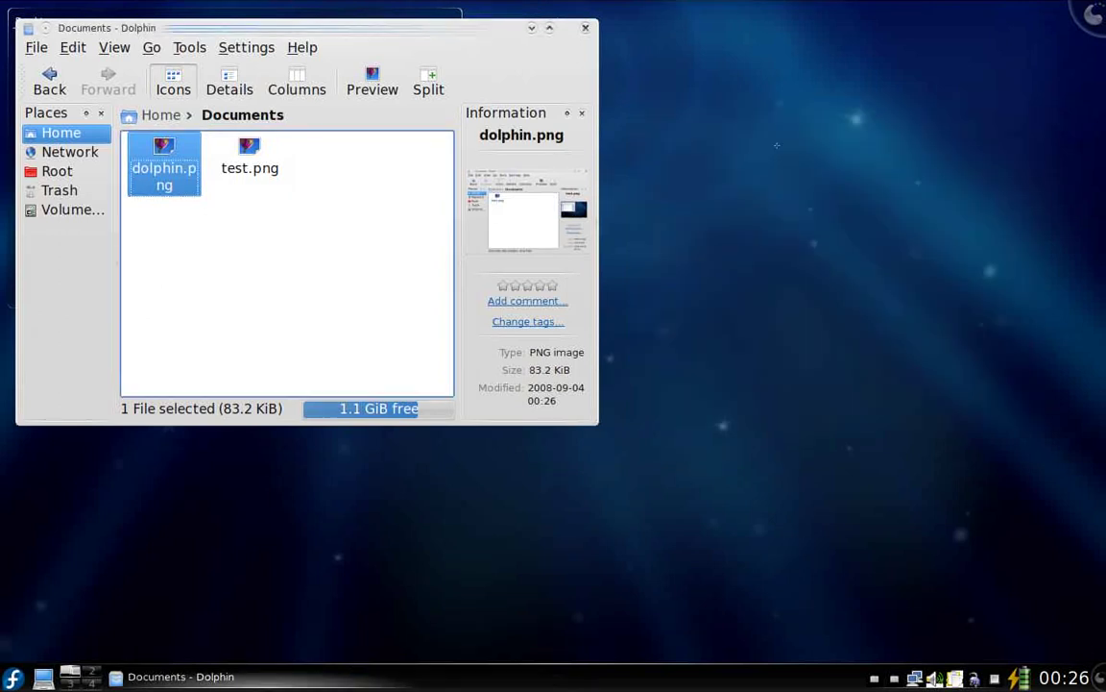
left_click(362, 52)
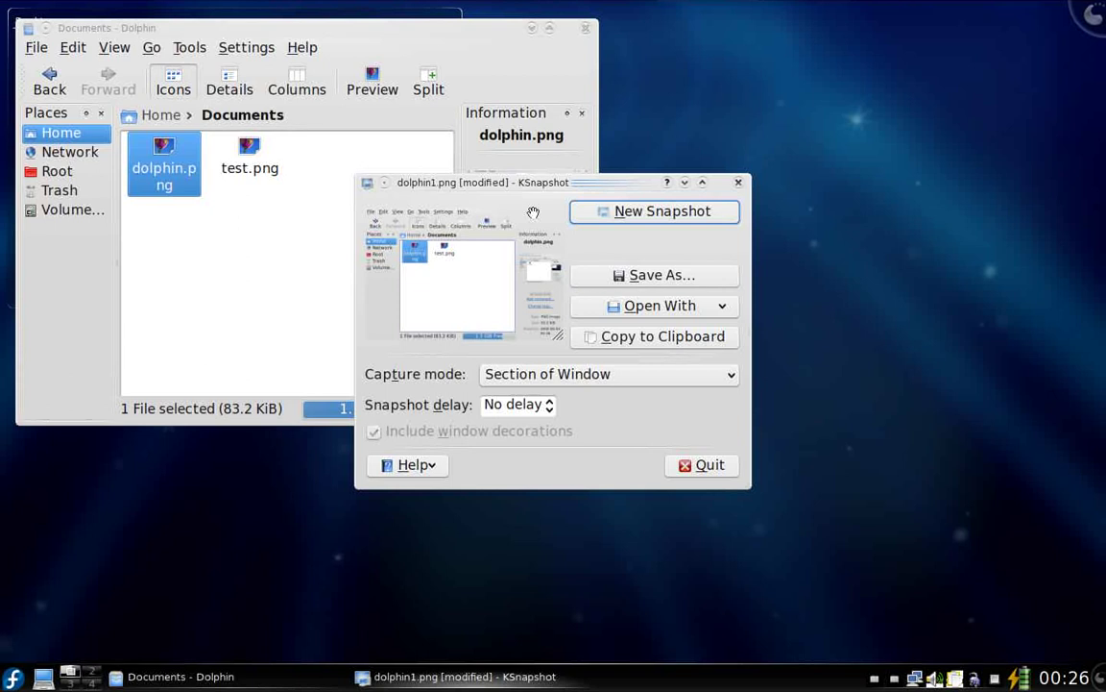
Switch capture mode to Region and capture a 594x540 rectangle over the Dolphin window.
left_click(571, 373)
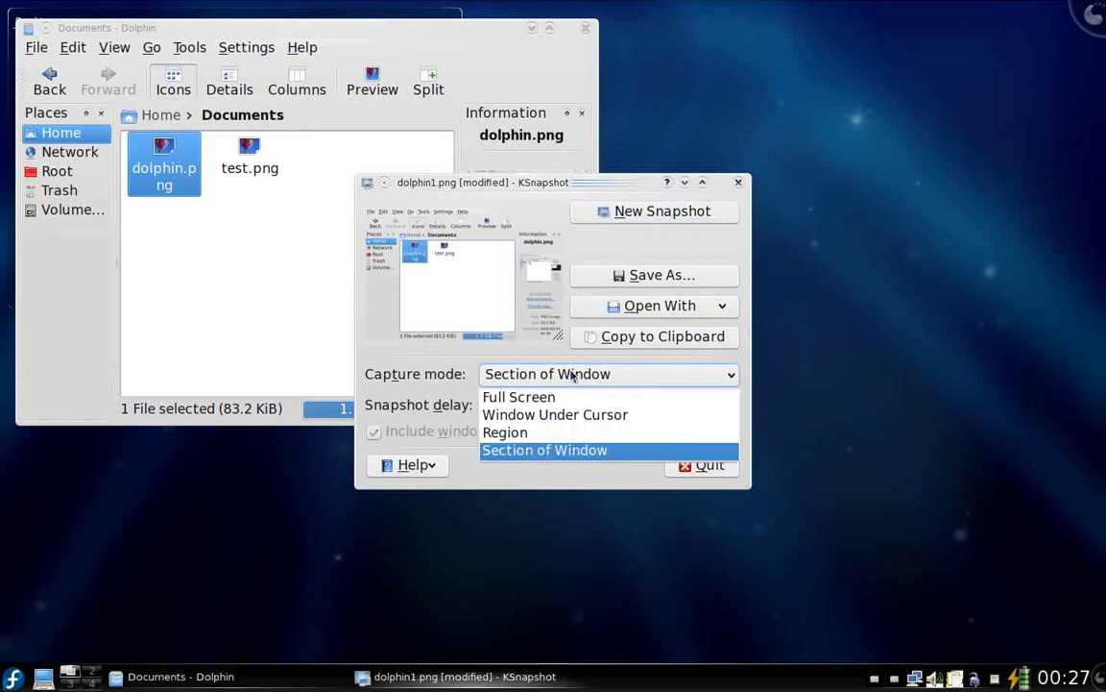
left_click(550, 439)
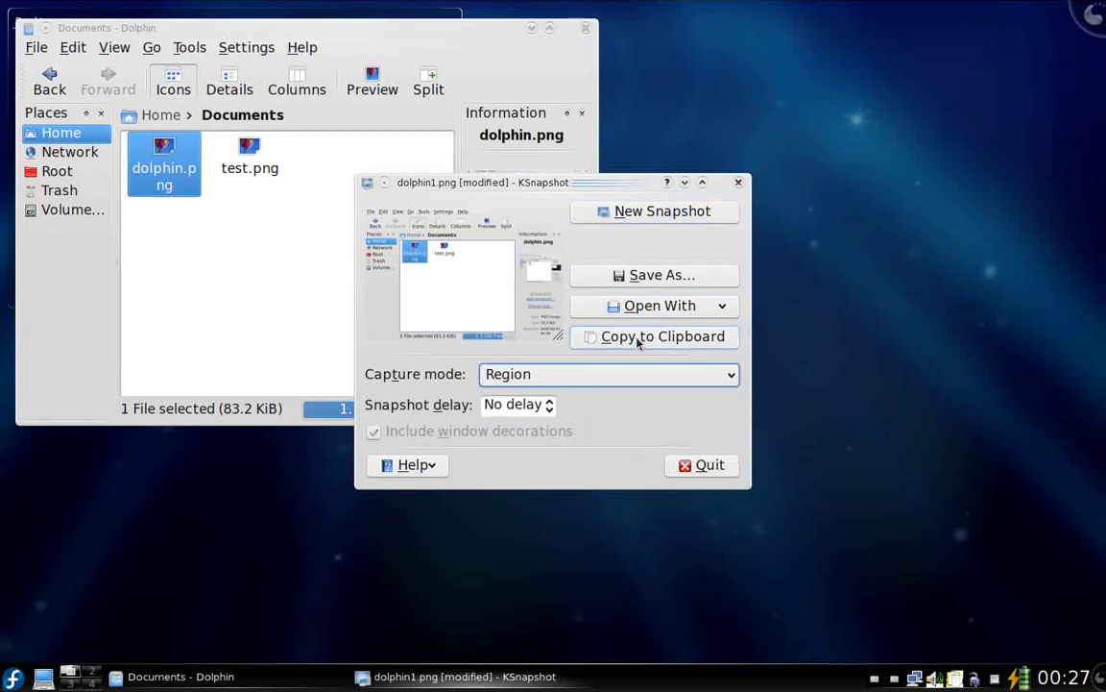
left_click(712, 219)
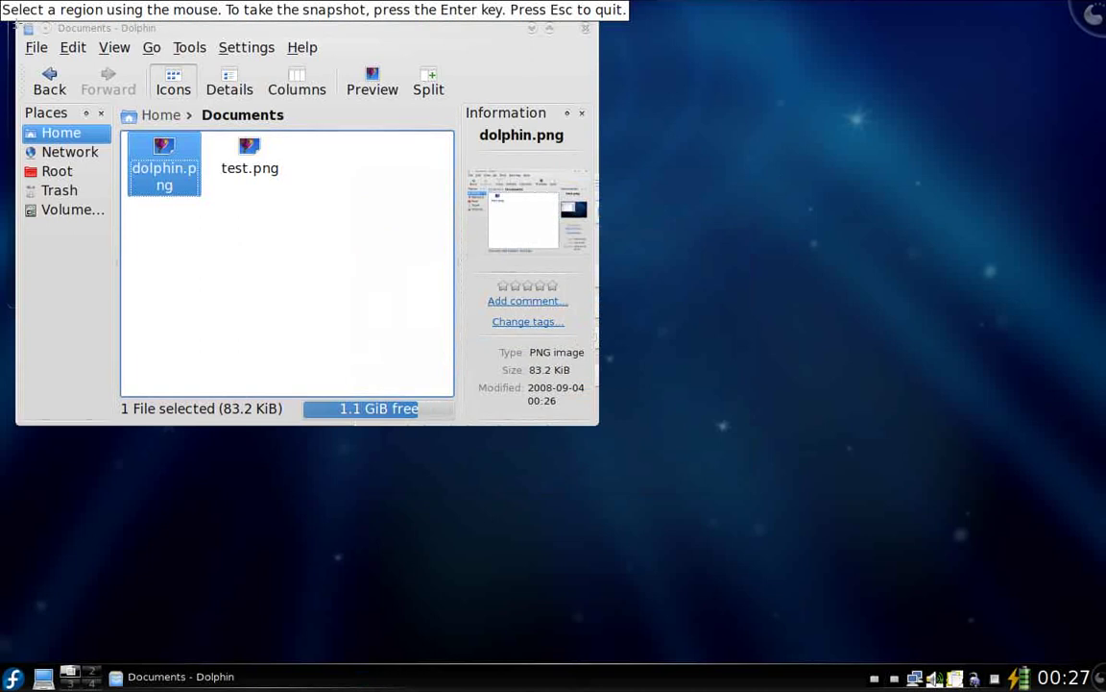
left_click_drag(21, 29, 474, 440)
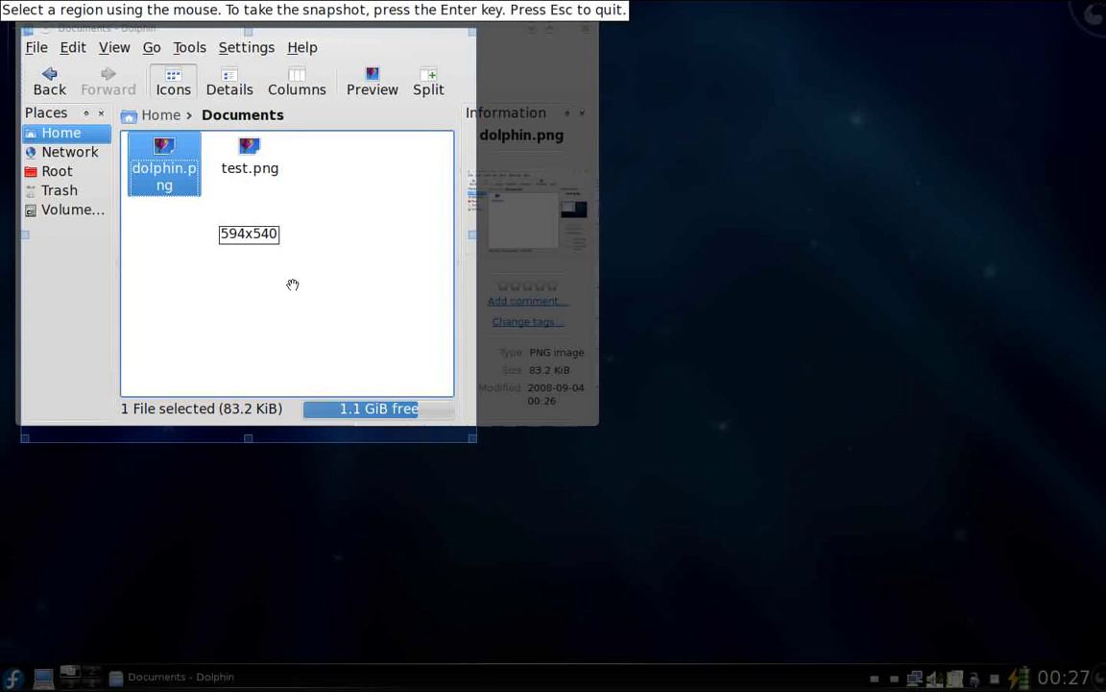
key("Return")
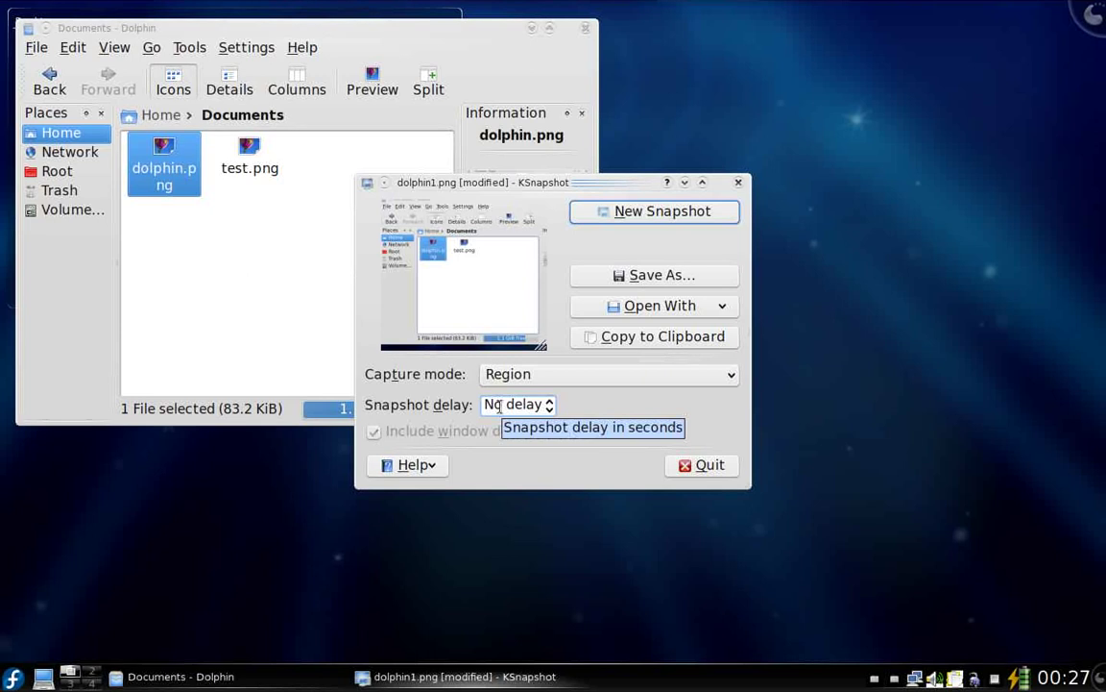
With a 1 sec delay and Full Screen mode, capture the desktop and its Desktop folder view.
left_click(550, 401)
left_click(601, 379)
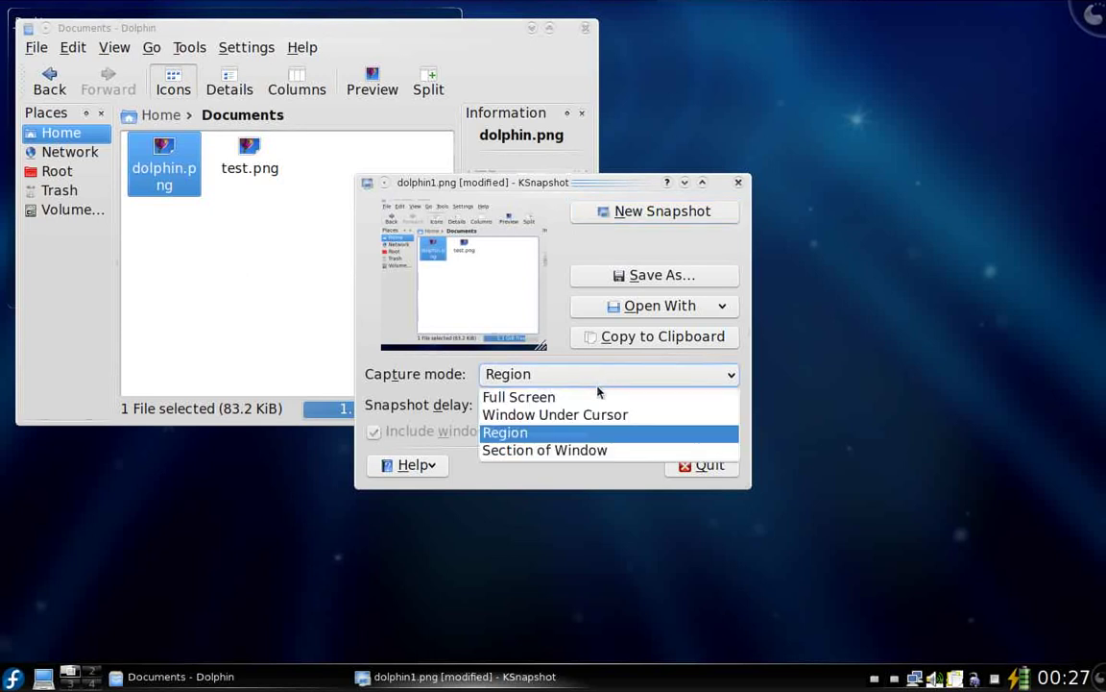
left_click(598, 398)
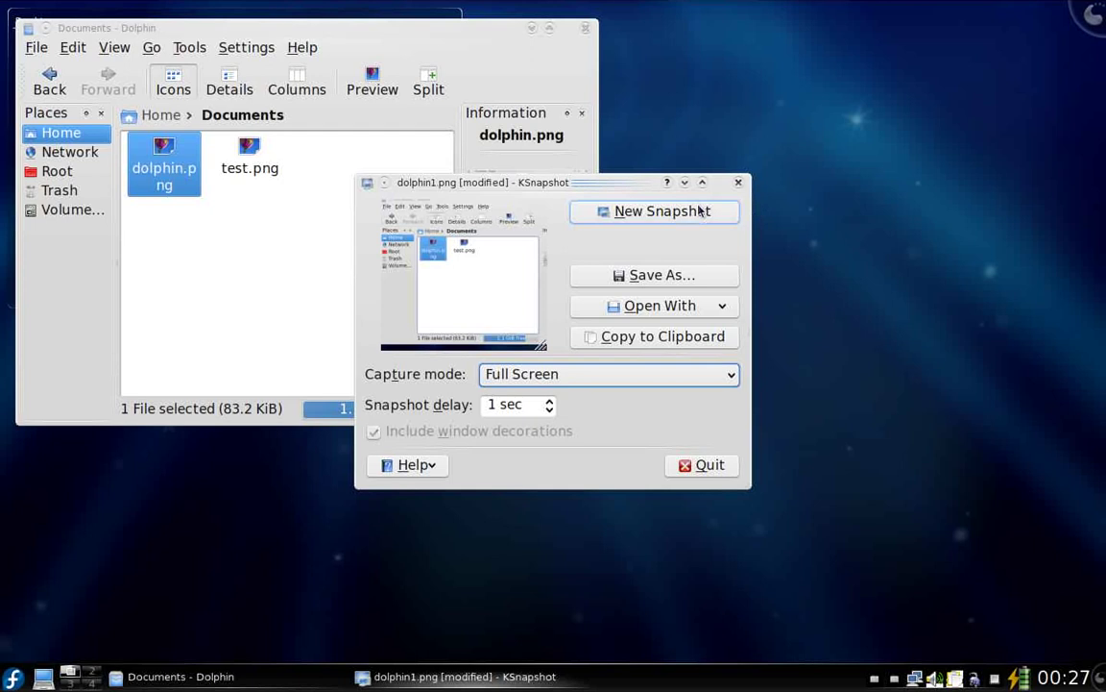
left_click(662, 211)
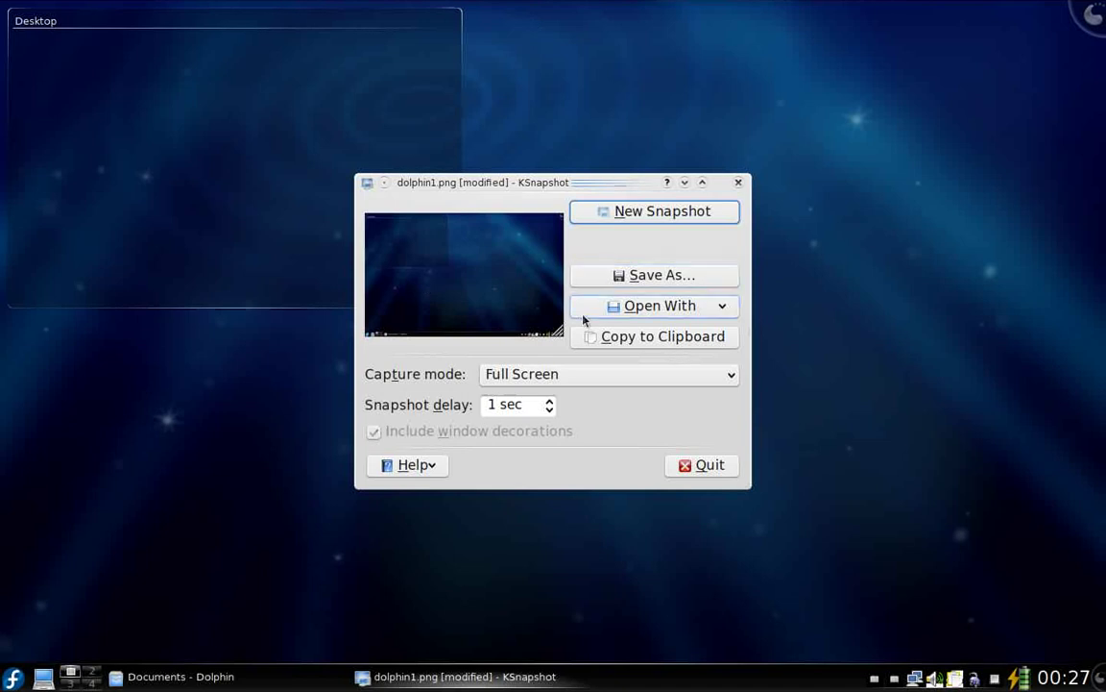
Save the full-screen desktop capture via Save As as test2.png in Documents.
left_click(648, 274)
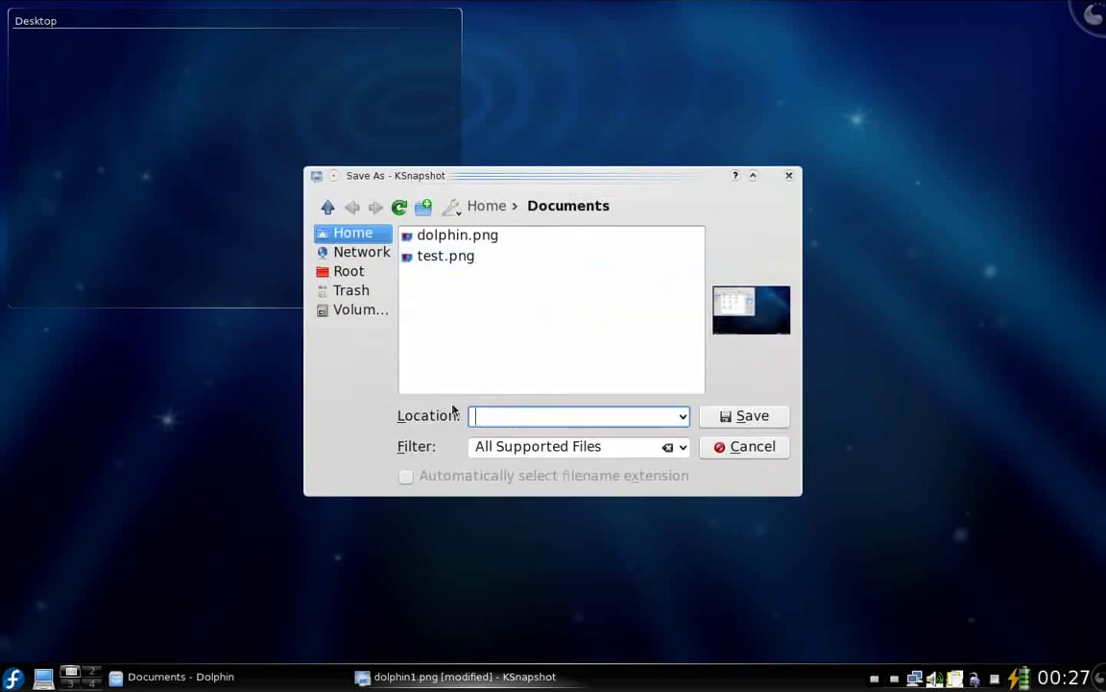
type("test2.png")
key("Return")
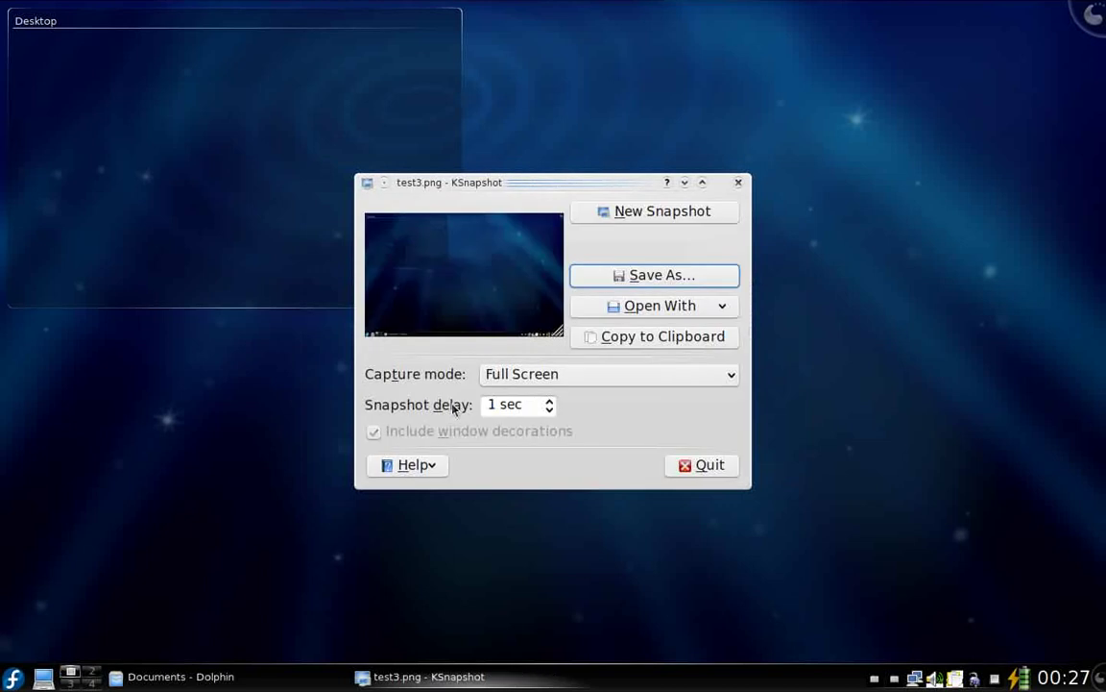